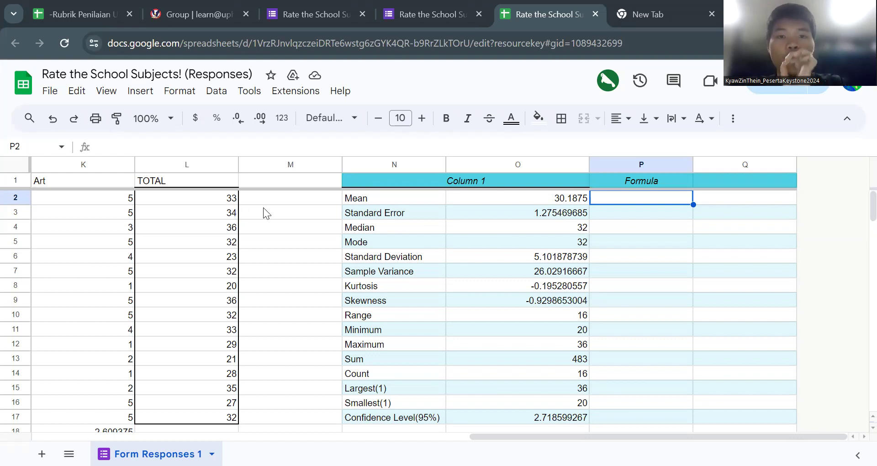
drag(217, 195, 221, 418)
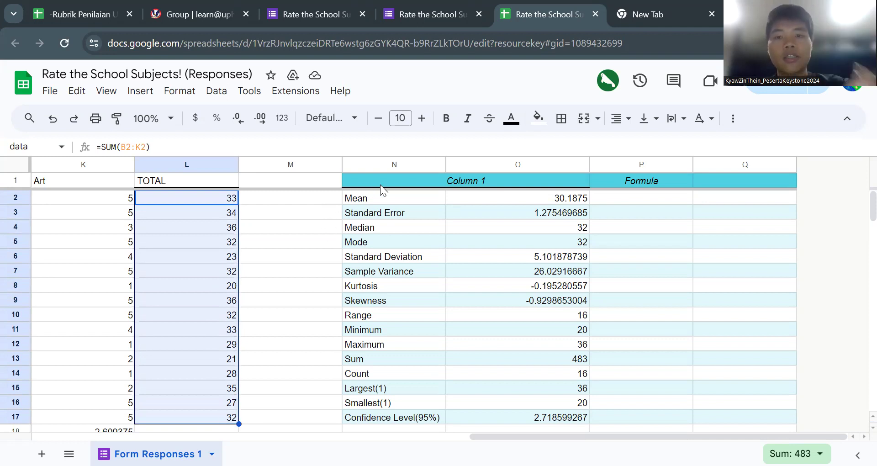
mouse_move(374, 185)
mouse_down()
mouse_move(406, 212)
mouse_move(501, 414)
mouse_up()
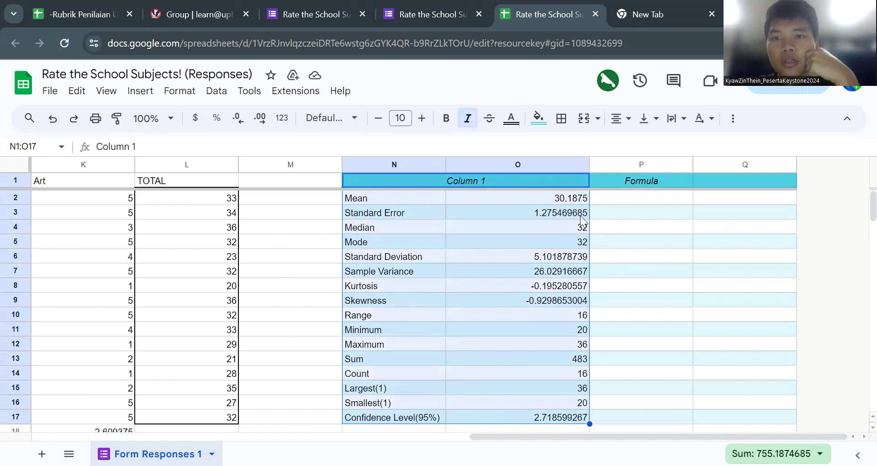
click(595, 196)
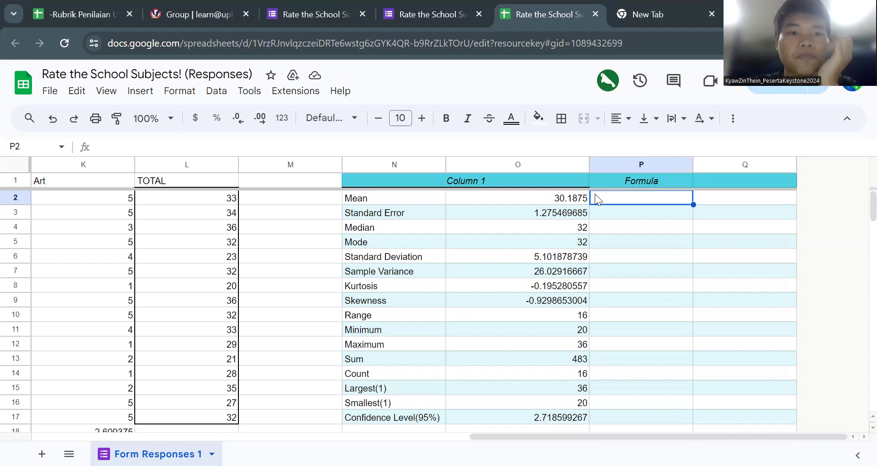
Step: Select the TOTAL values in L2:L17 and remove the existing named range data
drag(209, 198, 215, 414)
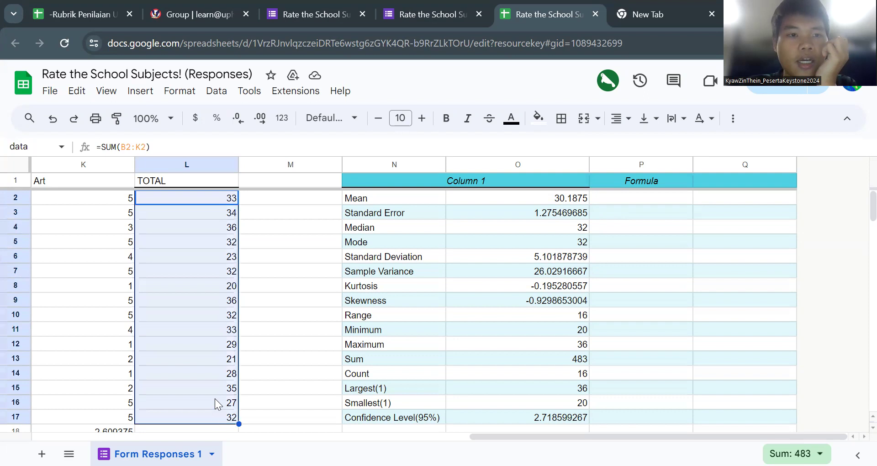
scroll(228, 319, down, 1)
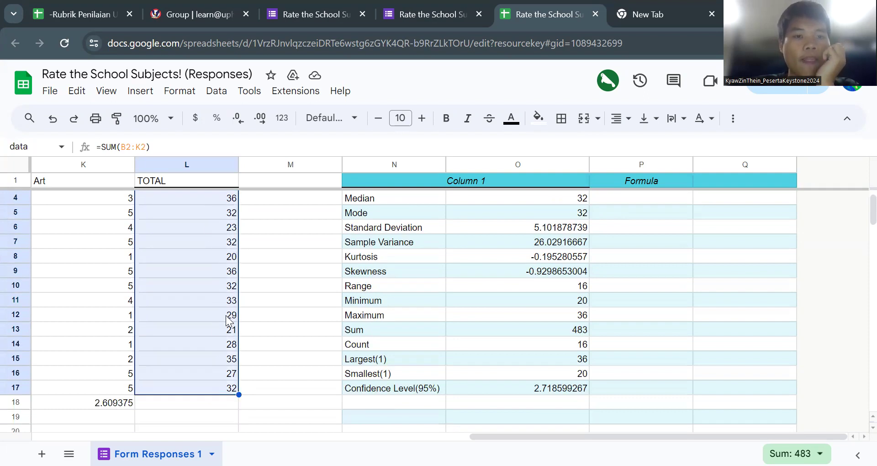
scroll(227, 319, up, 1)
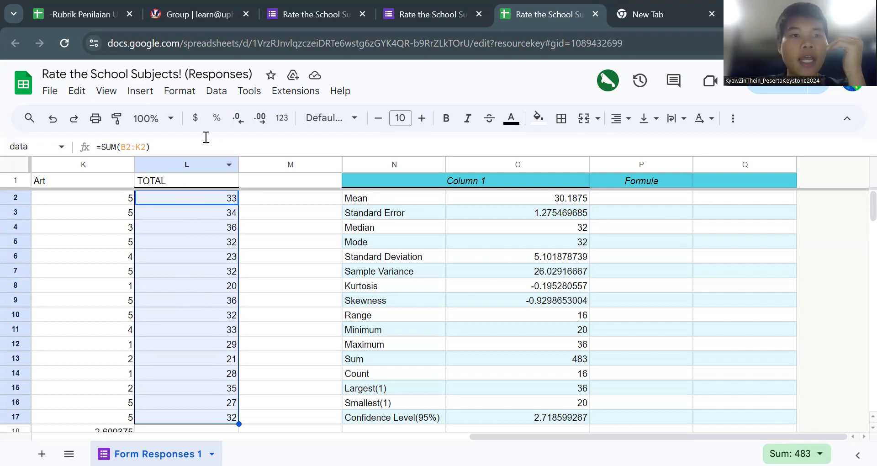
click(211, 96)
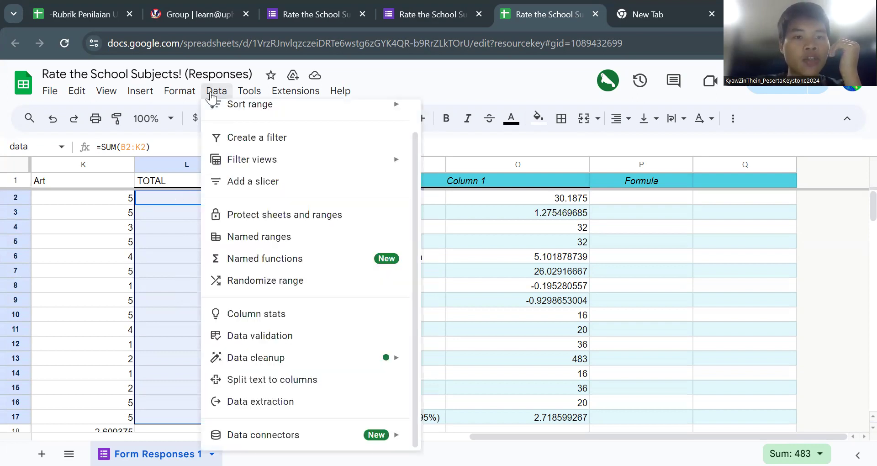
click(251, 237)
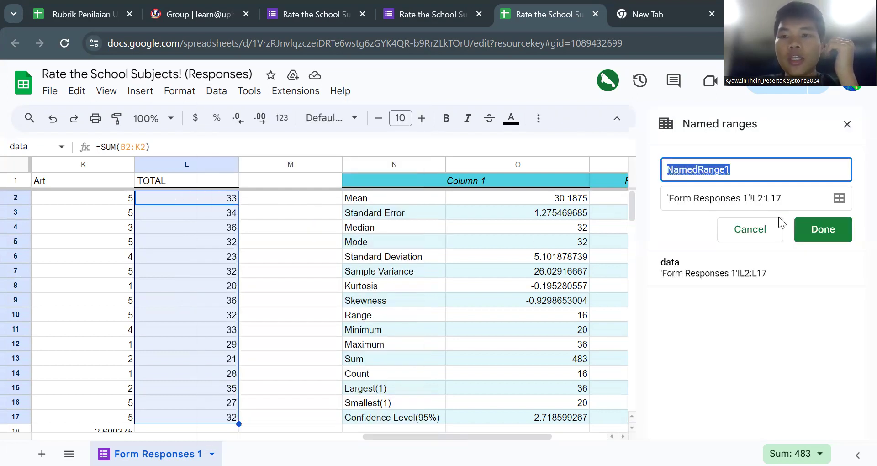
click(841, 267)
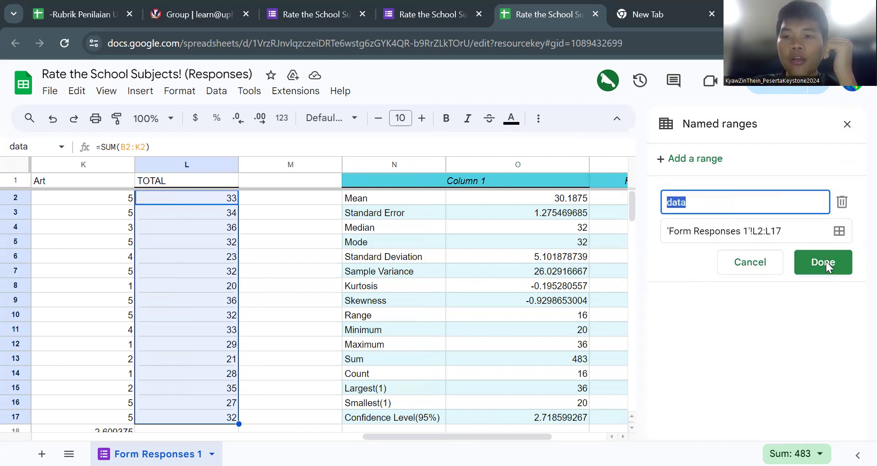
click(833, 206)
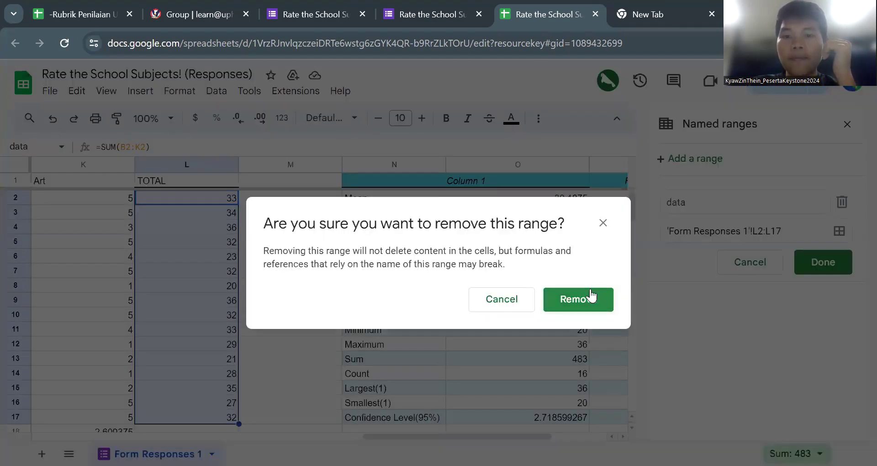
click(576, 299)
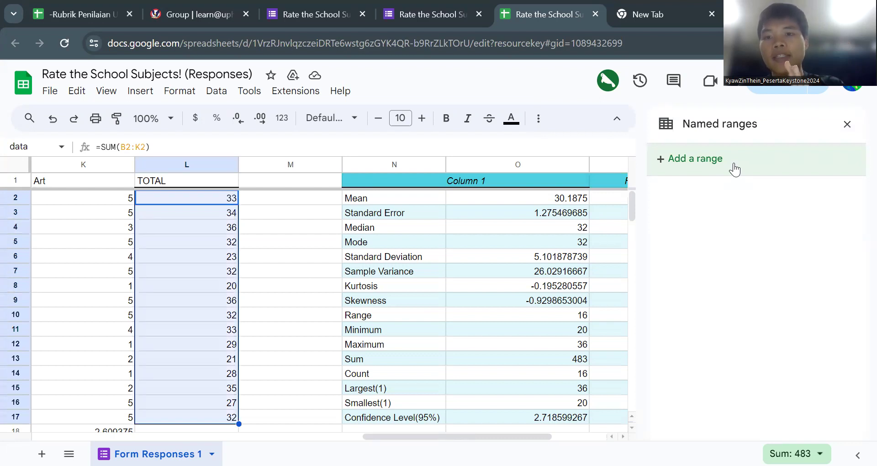
Step: Add a named range called data for 'Form Responses 1'!L2:L17 and close the named ranges settings
click(734, 169)
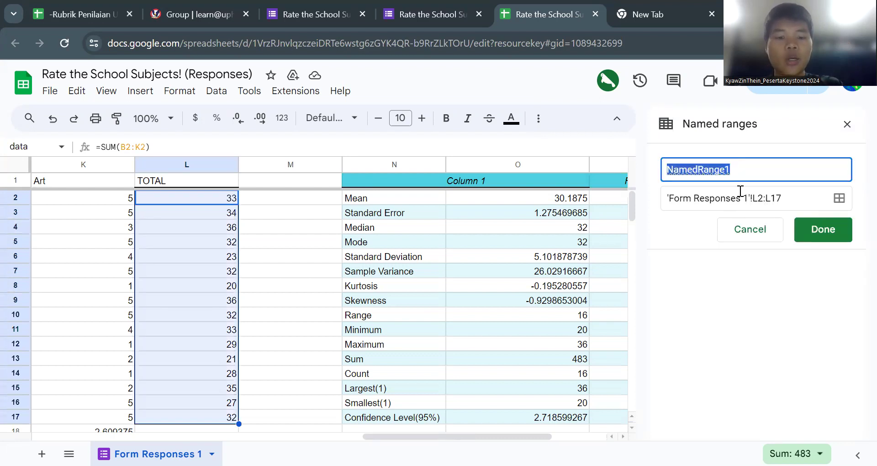
text(data)
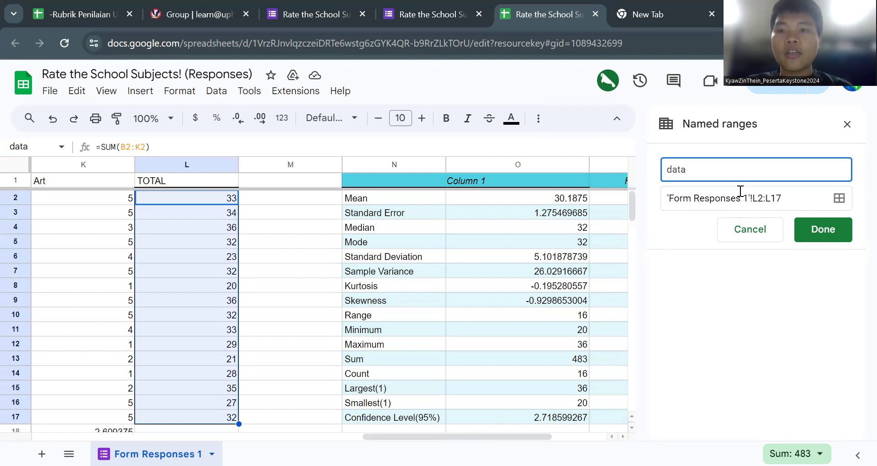
click(809, 235)
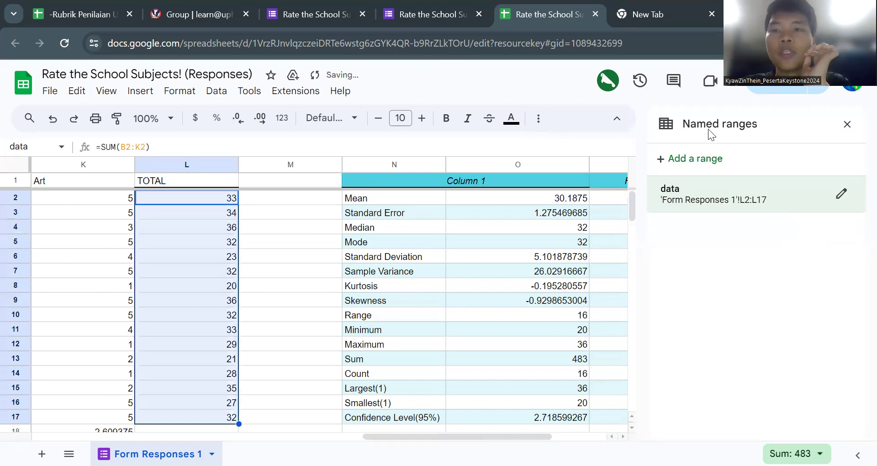
click(847, 124)
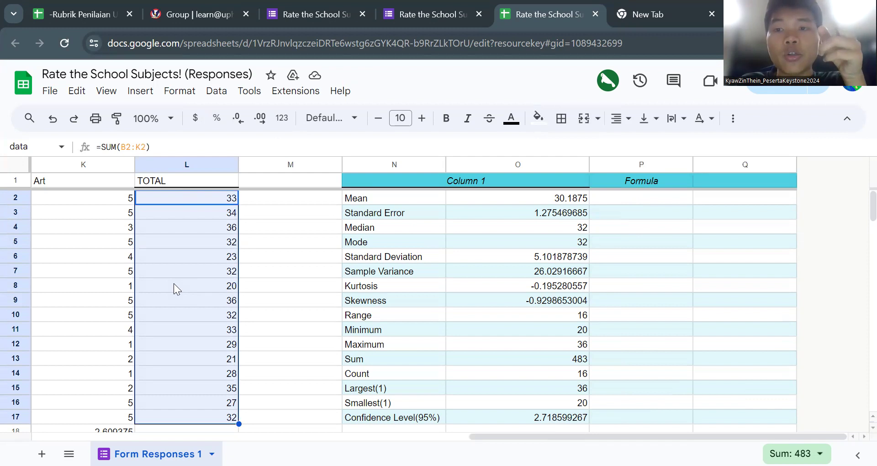
Step: Calculate the mean of the totals in P2 with the formula =AVERAGE(data) and review it
click(620, 198)
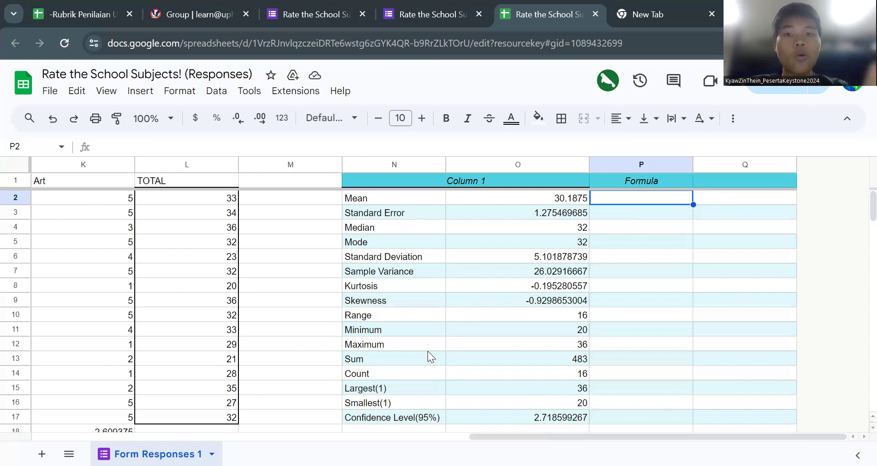
drag(214, 201, 211, 359)
click(608, 201)
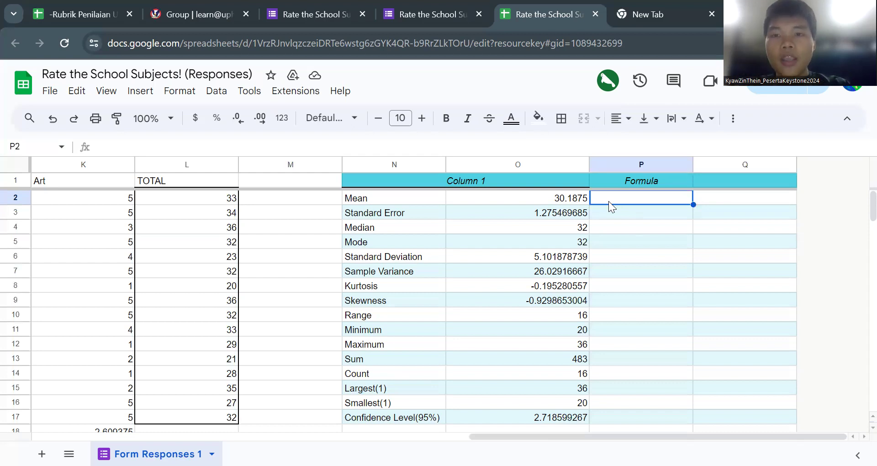
text(=)
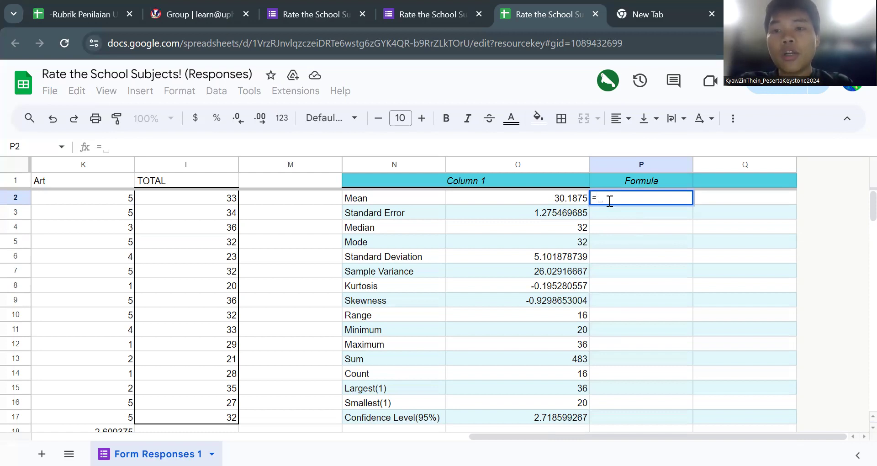
text(aver)
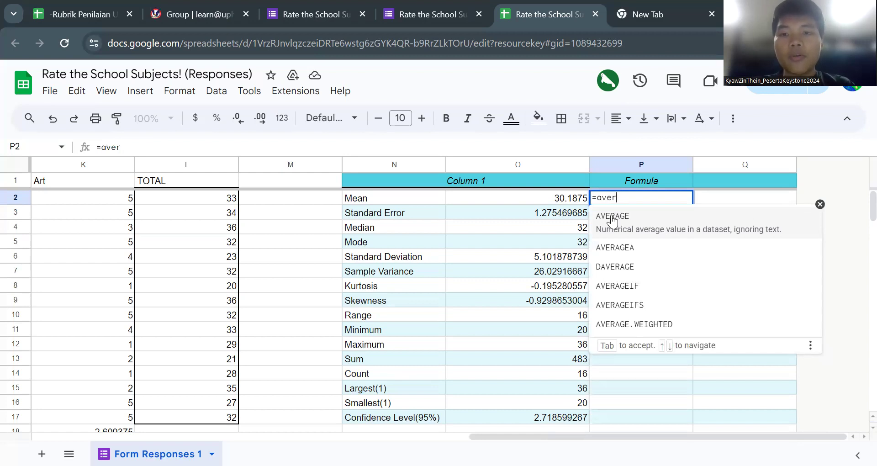
click(612, 218)
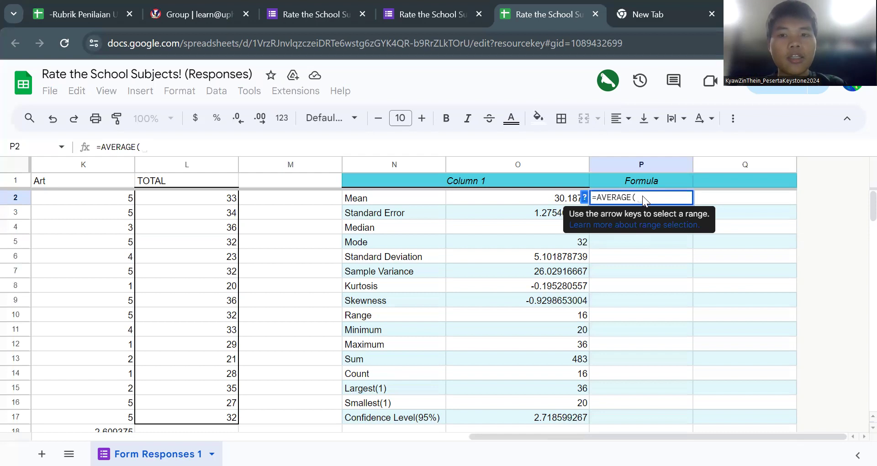
text(data)
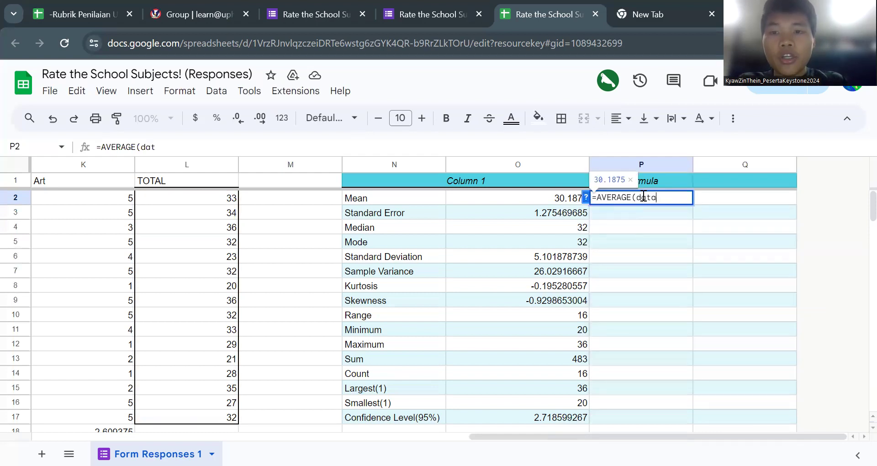
text())
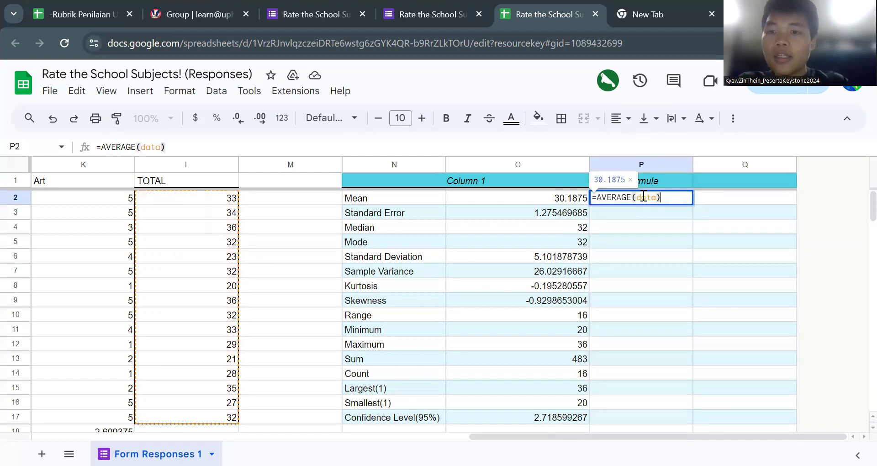
key(Return)
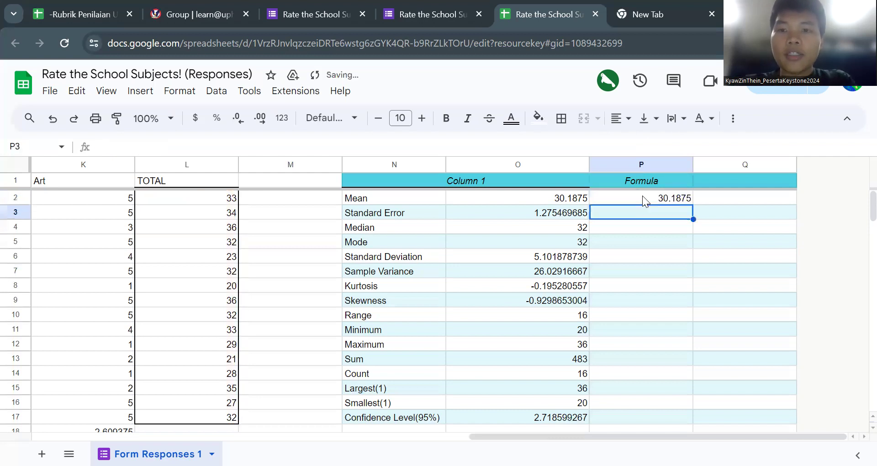
click(642, 196)
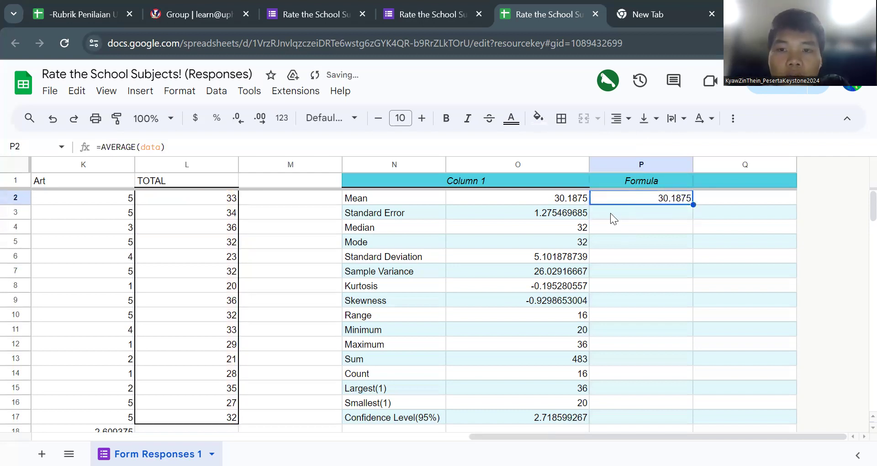
click(152, 147)
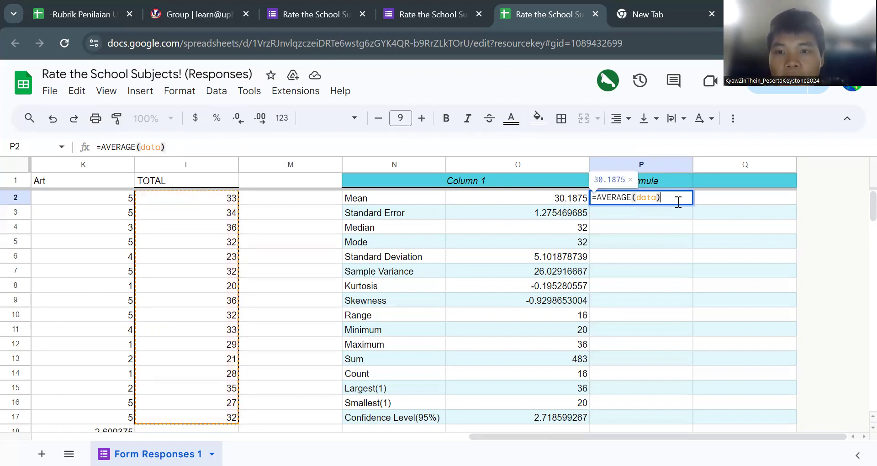
key(Return)
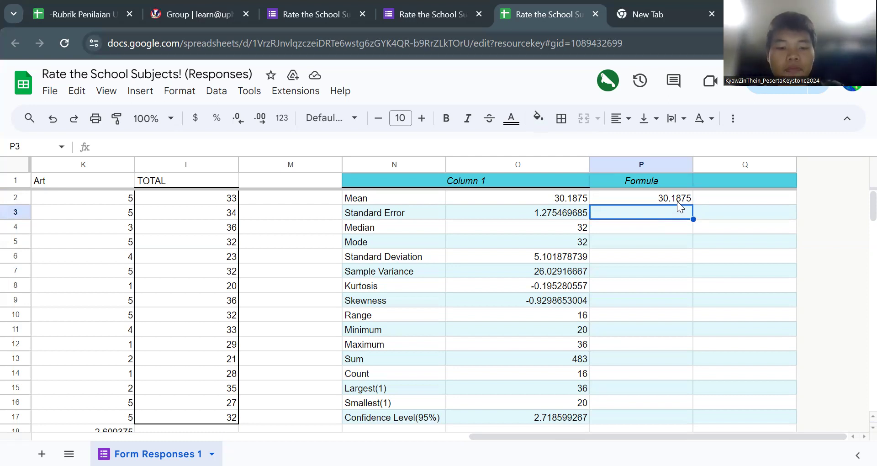
Step: Begin the standard error formula in P3 with the sample standard deviation of the totals, =STDEV.S(data)
text(=)
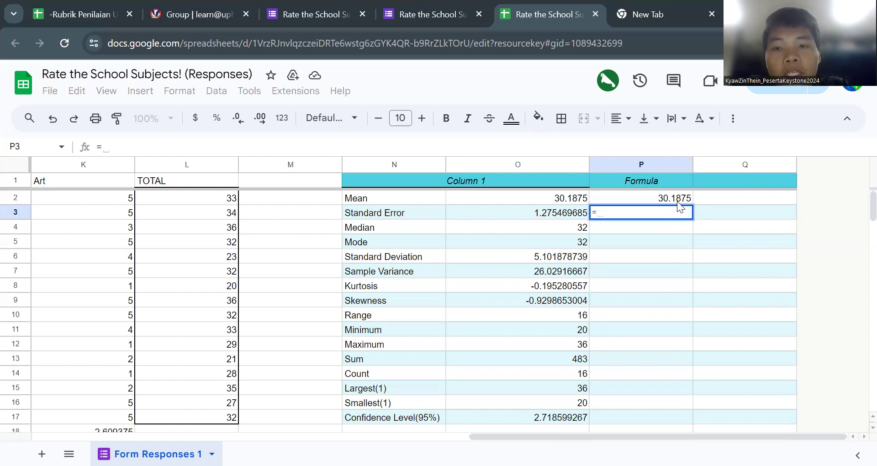
text(ste)
key(BackSpace)
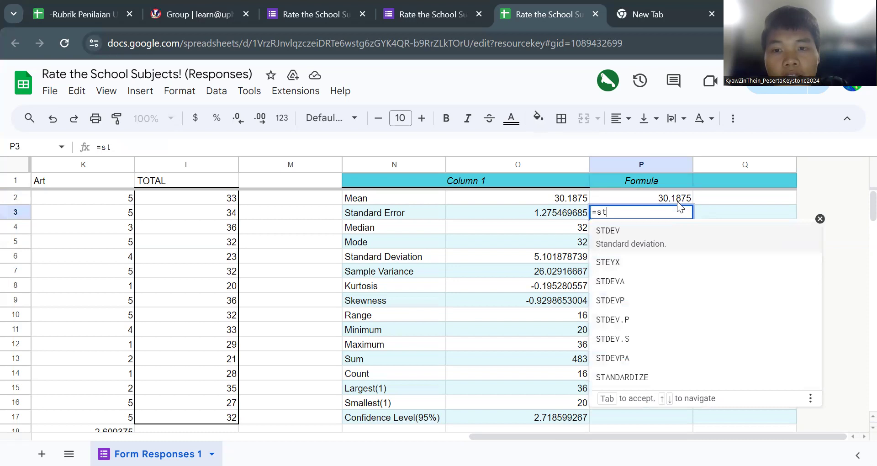
click(636, 342)
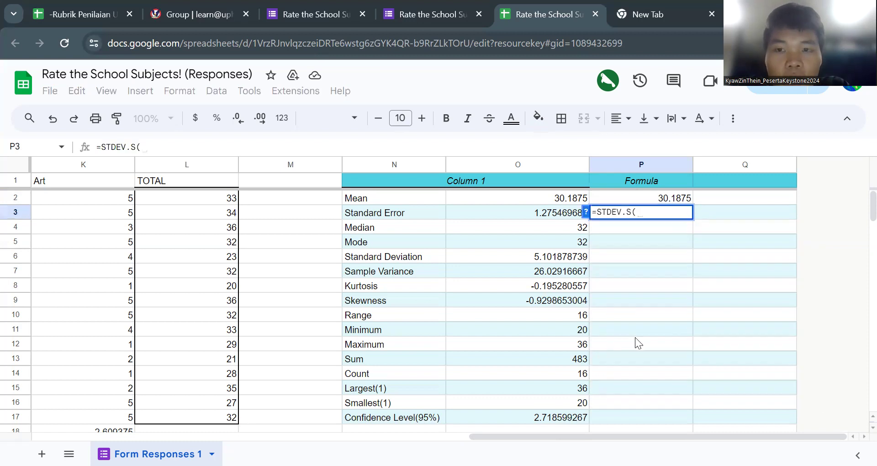
text(dat)
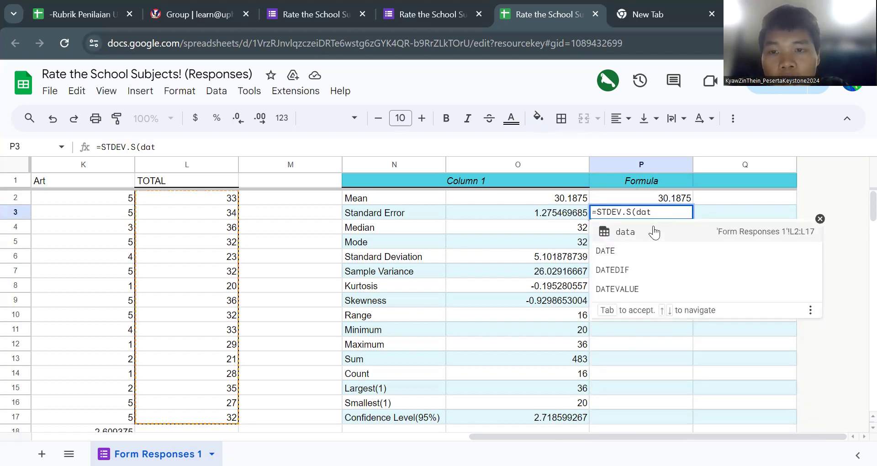
click(654, 232)
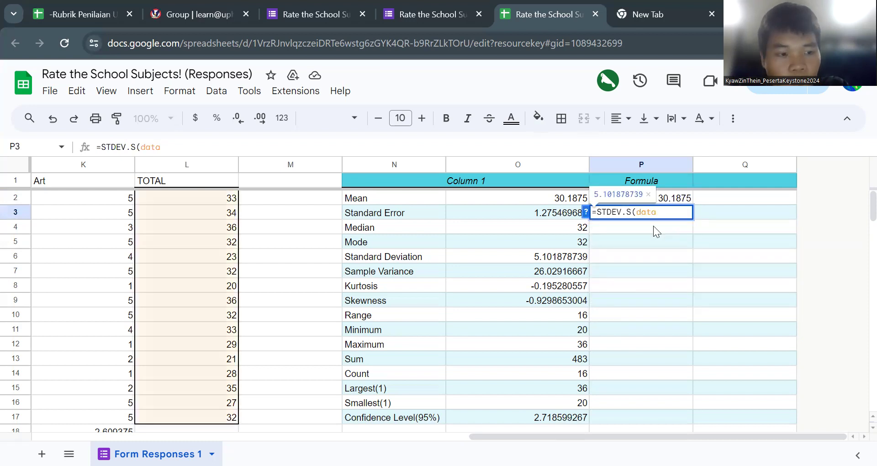
text())
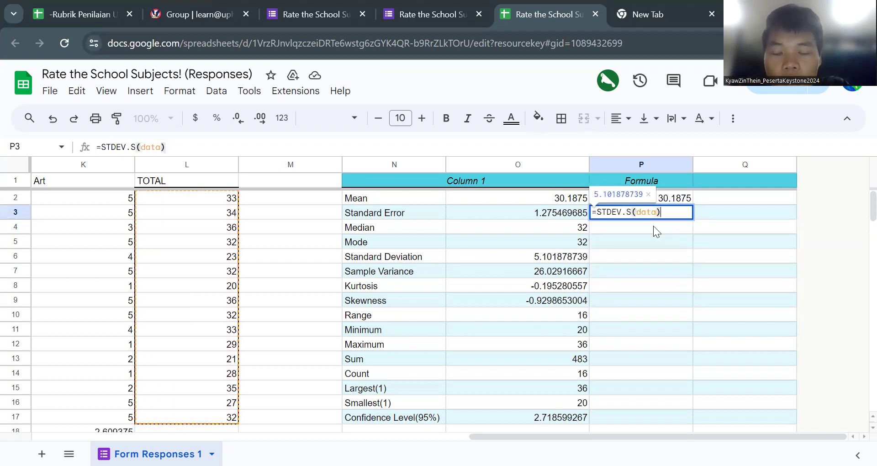
Step: Complete the standard error formula in P3 as =STDEV.S(data)/SQRT((count(data))) and review it
text(/)
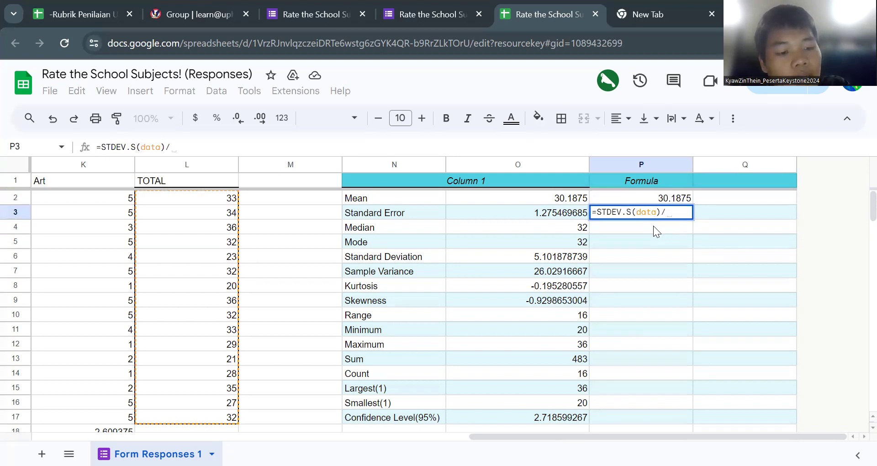
text(sq)
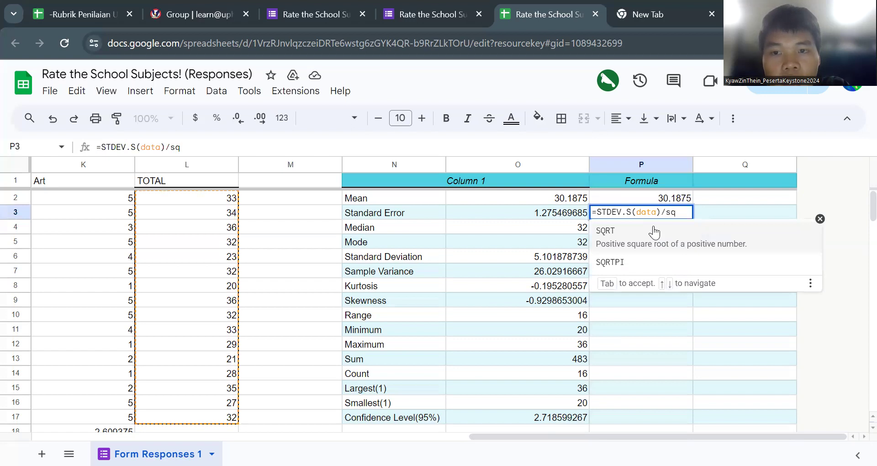
click(612, 233)
click(611, 231)
key(BackSpace)
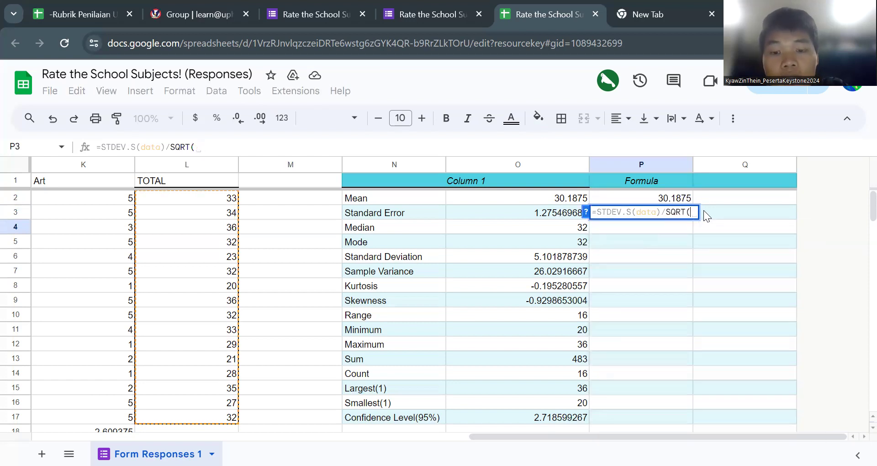
text(()
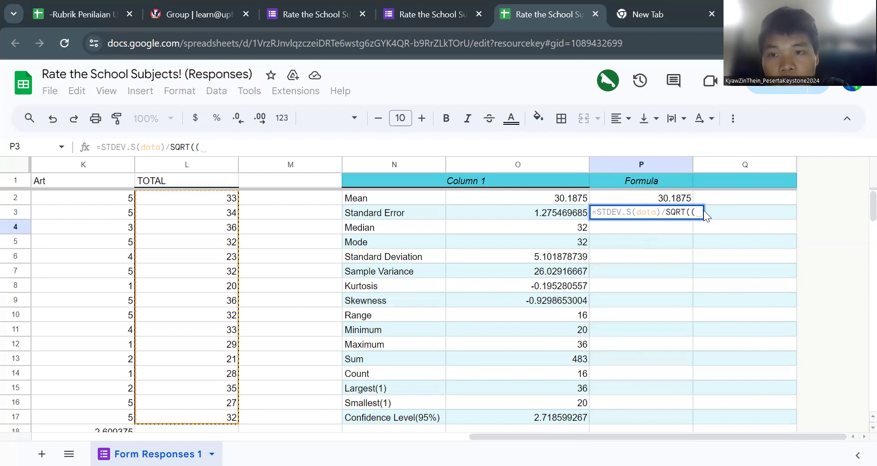
text(count)
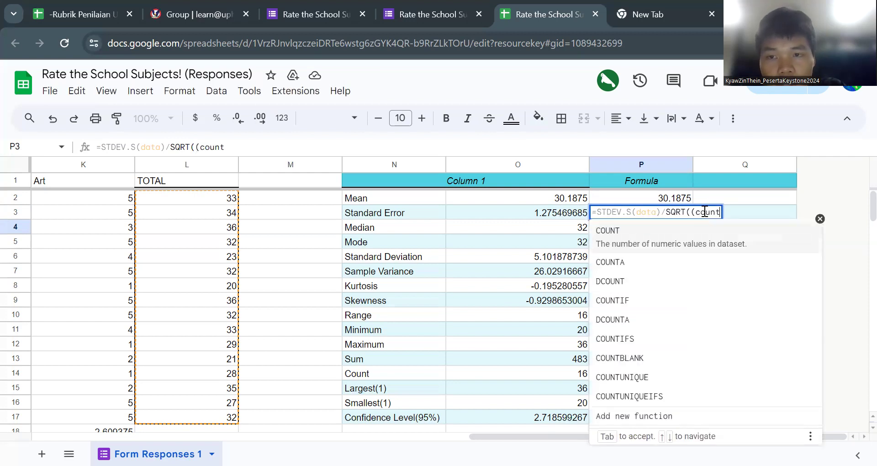
text(()
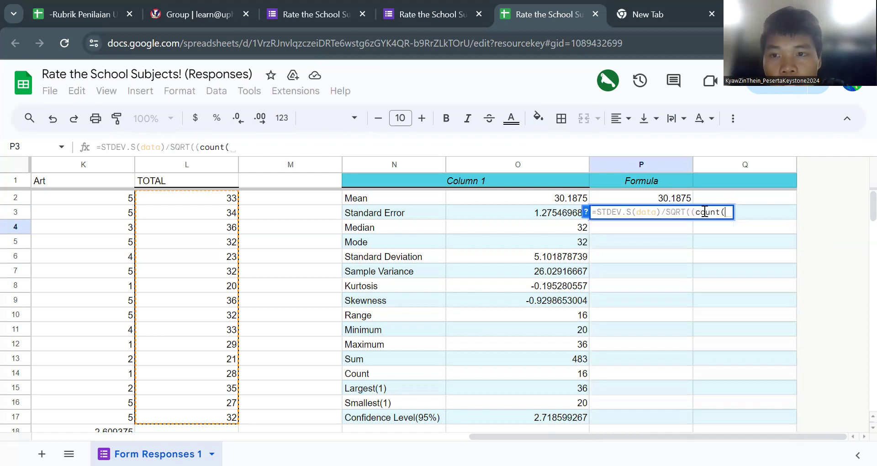
text(data)
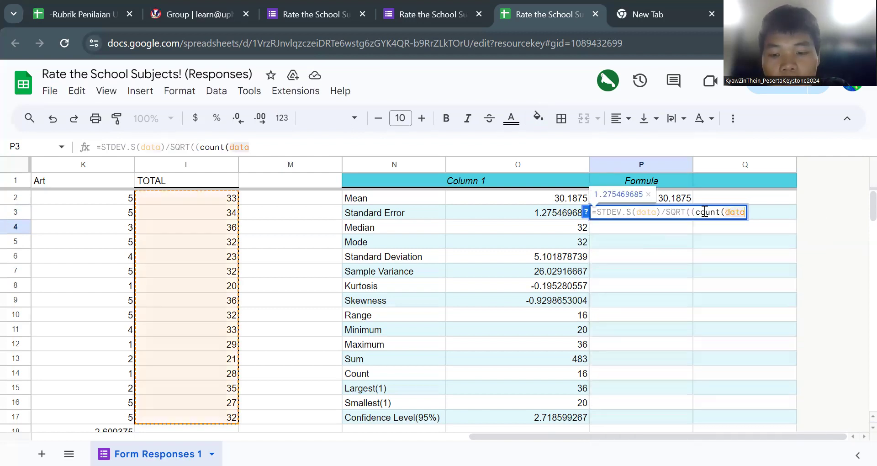
text())
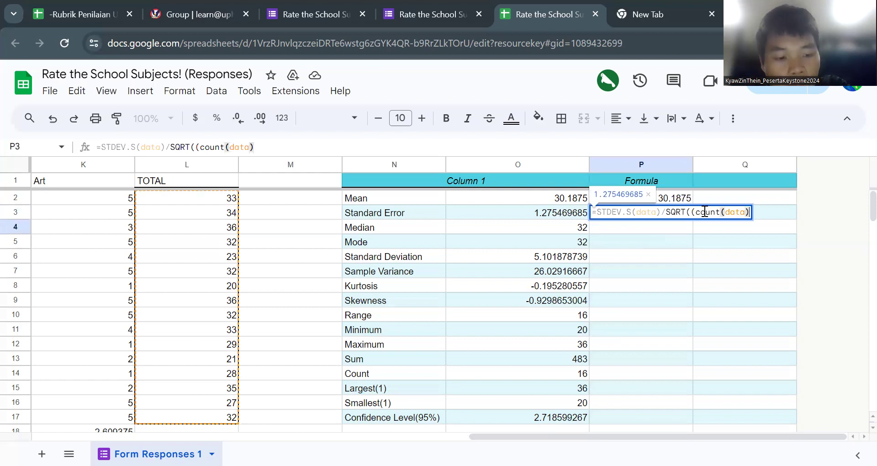
text())
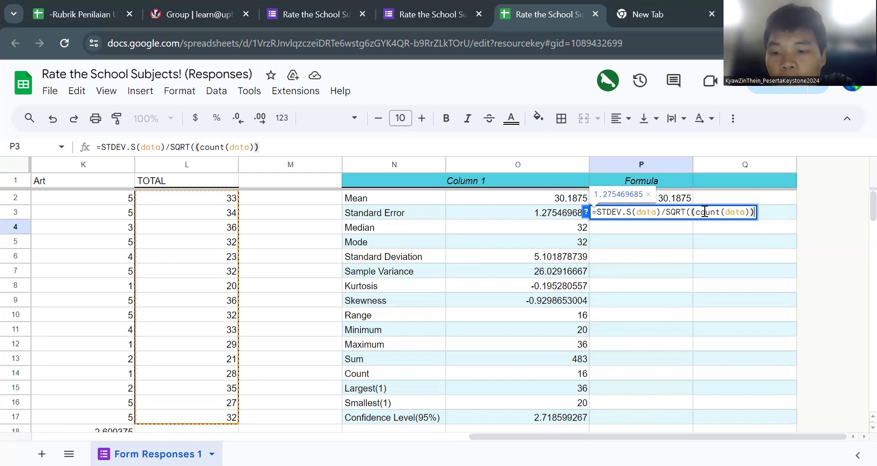
key(Return)
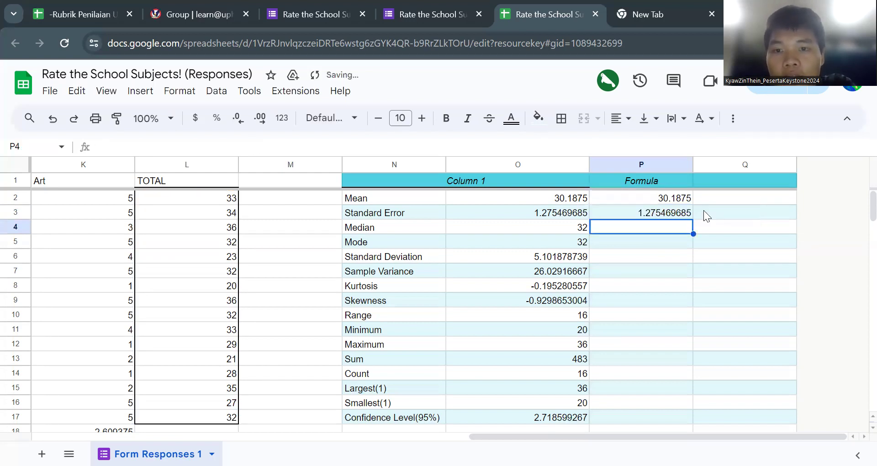
click(656, 210)
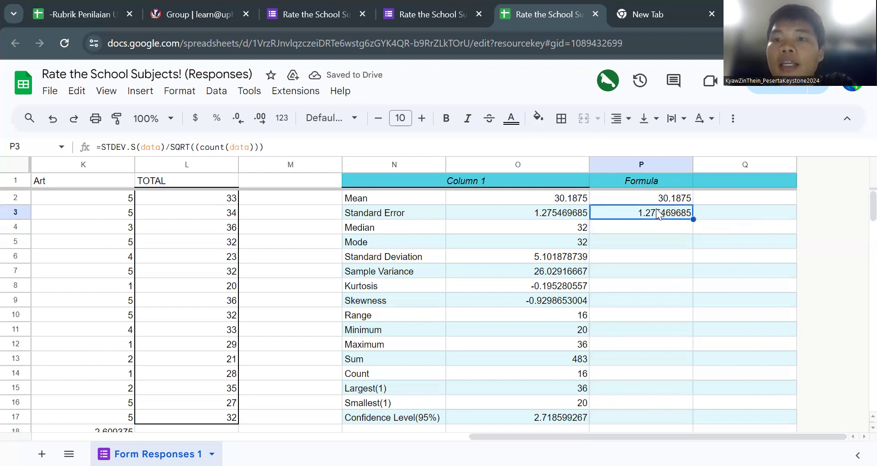
Step: Calculate the median of the totals in P4 with the formula =MEDIAN(data)
click(637, 228)
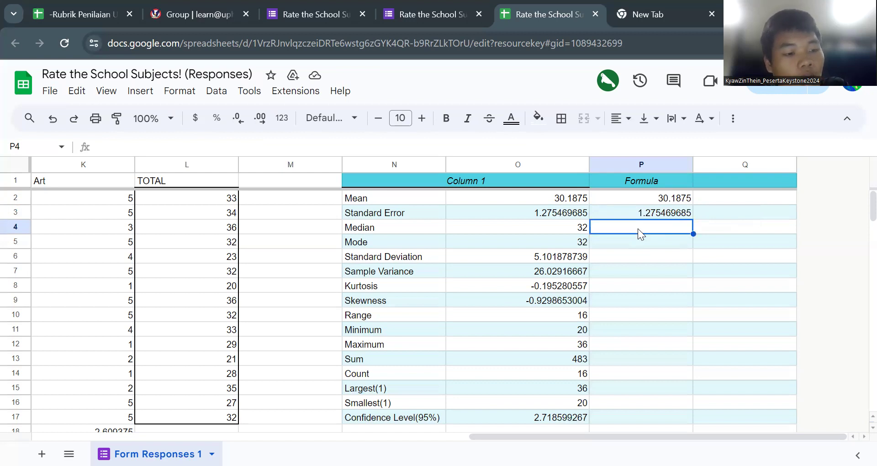
text(=)
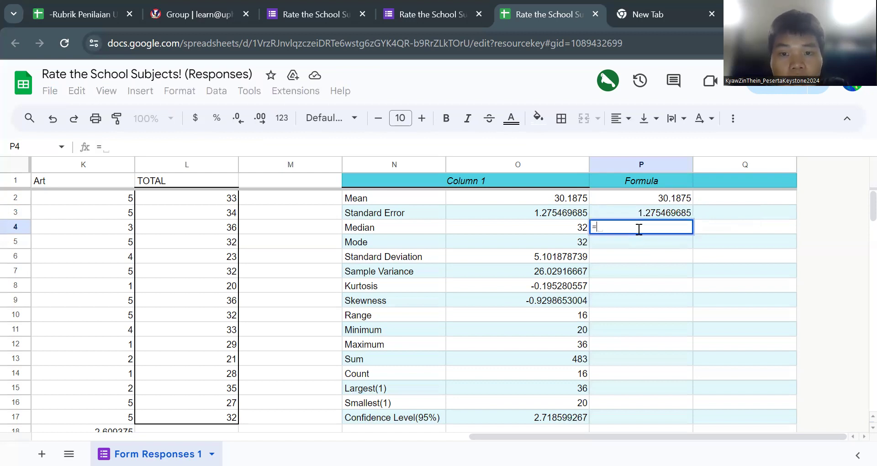
text(m)
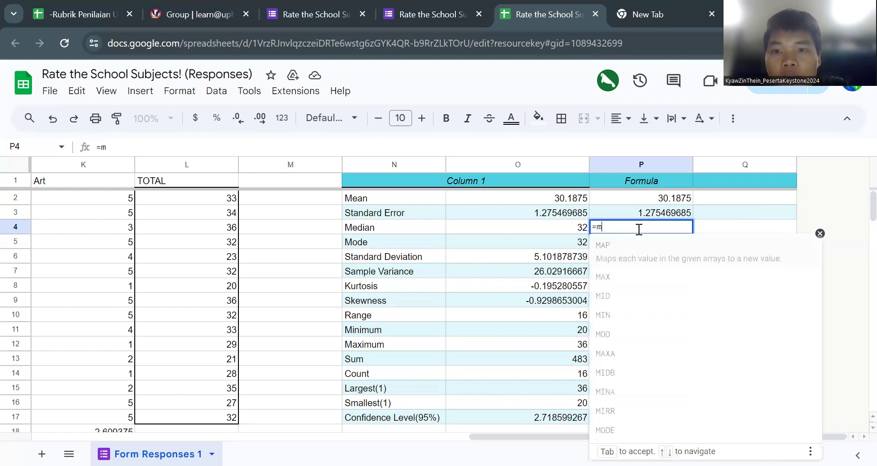
text(ed)
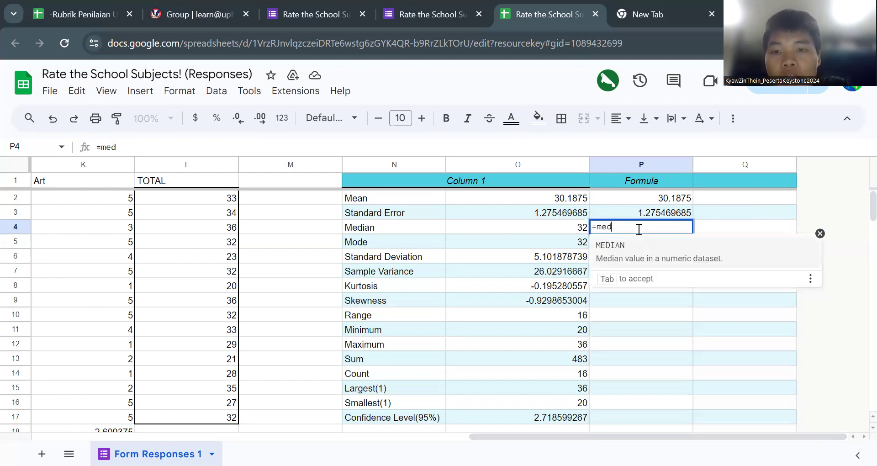
click(635, 246)
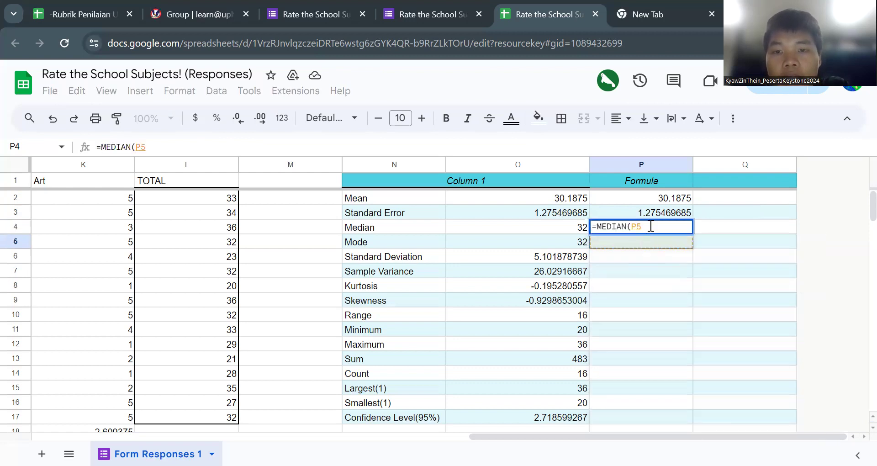
text(P)
key(BackSpace)
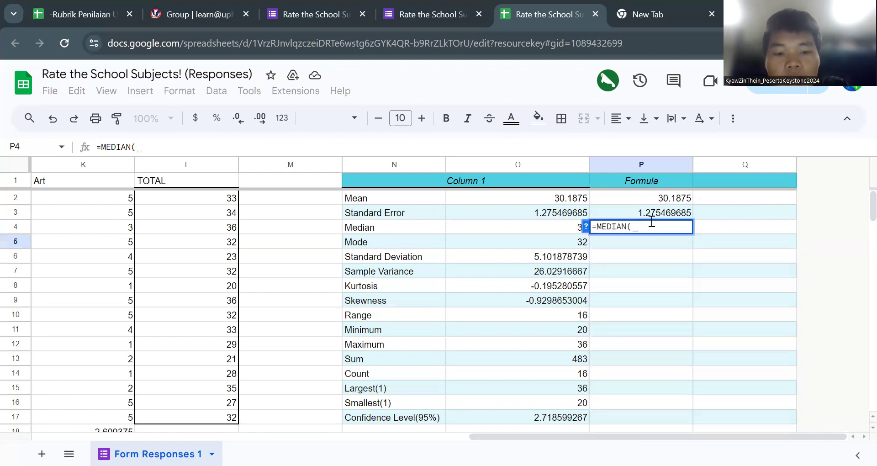
text(data))
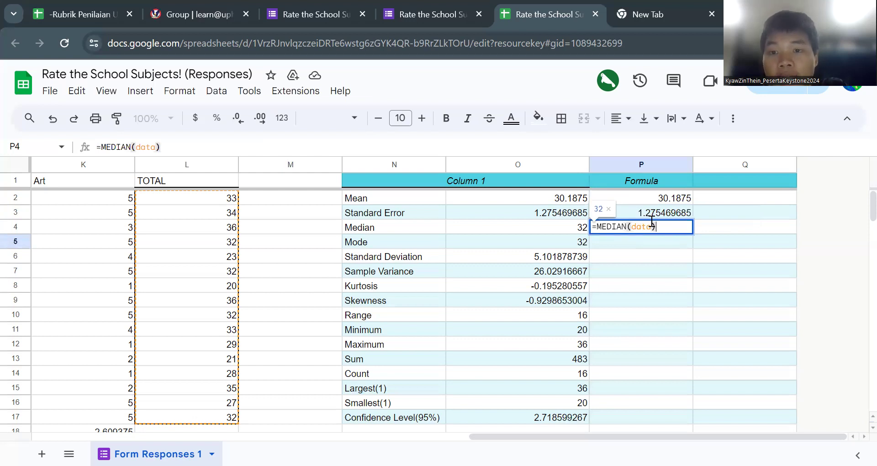
key(Return)
Step: Calculate the mode of the totals in P5 with the formula =MODE.SNGL(data)
text(=)
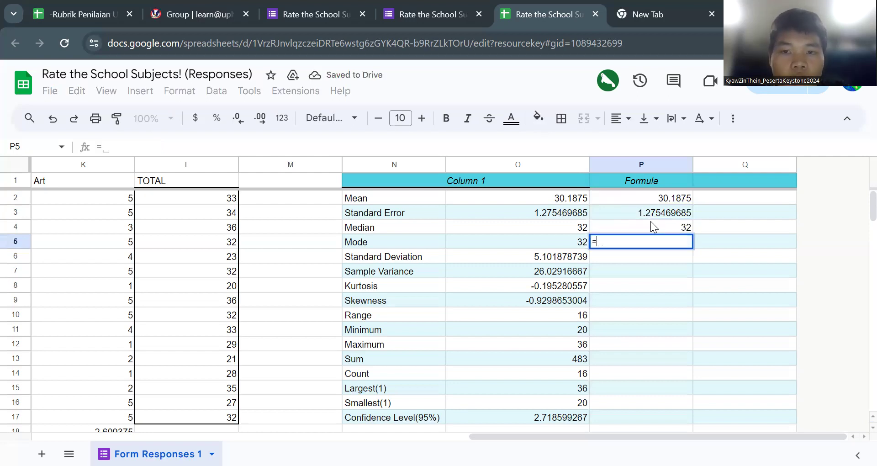
text(mode)
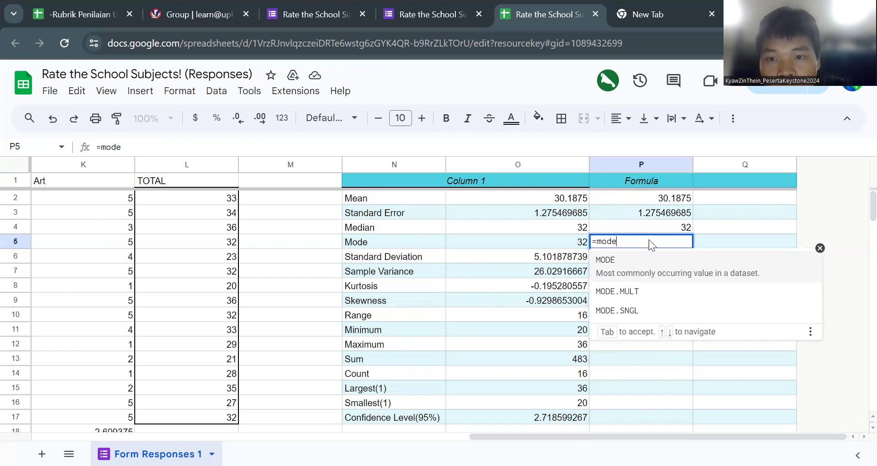
click(639, 315)
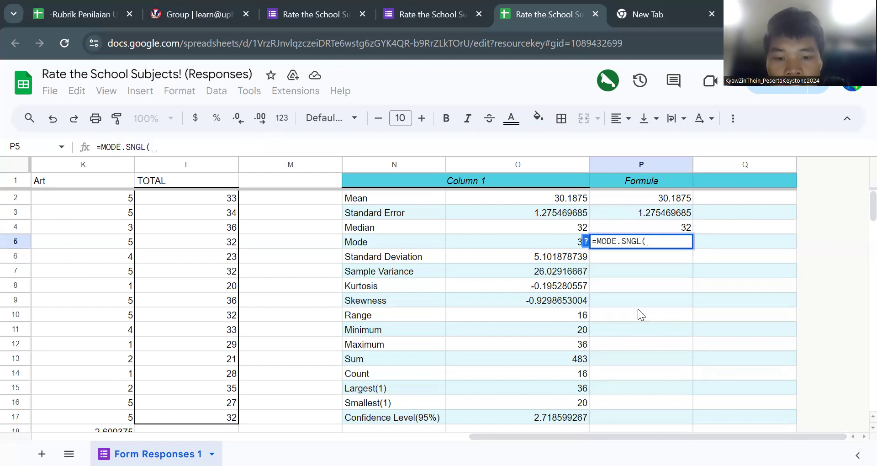
text(data)
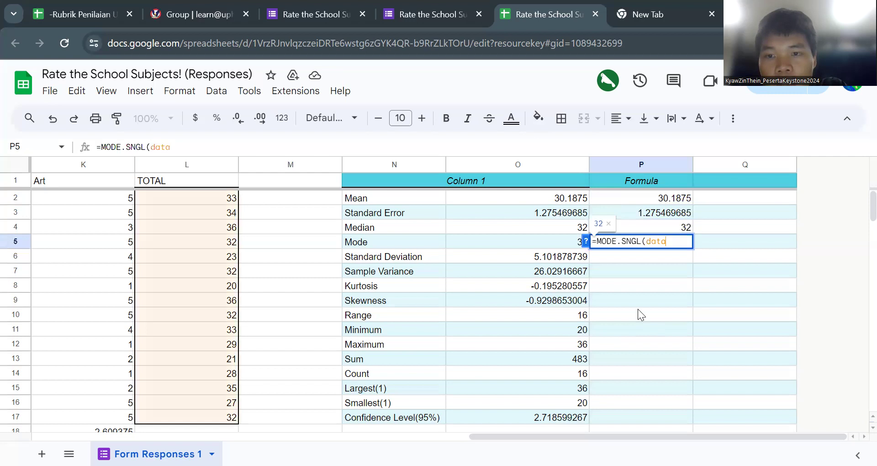
text())
key(Return)
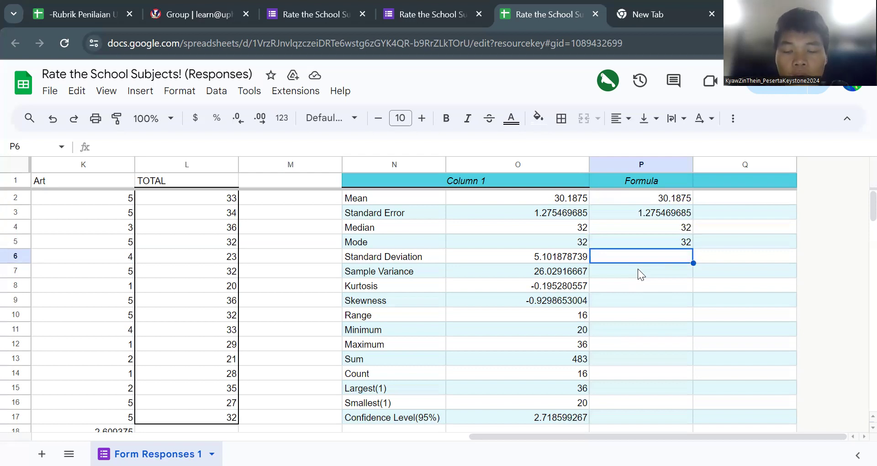
Step: Calculate the sample standard deviation of the totals in P6 with the formula =STDEV.S(data)
text(=)
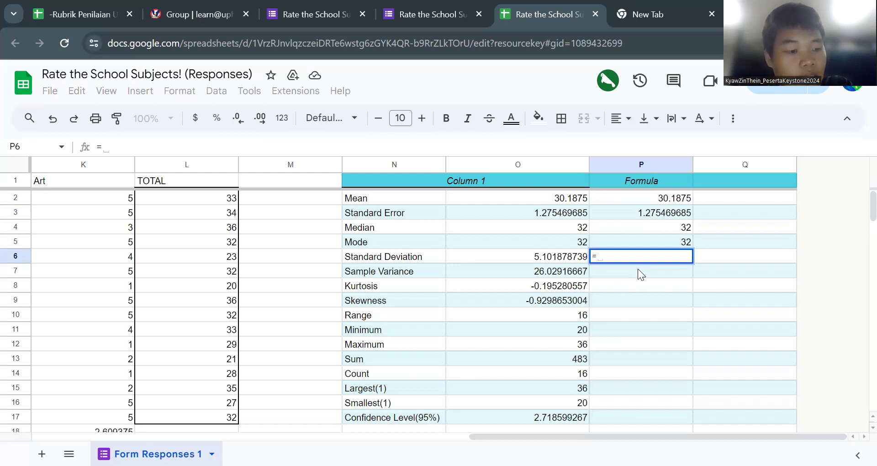
text(stan)
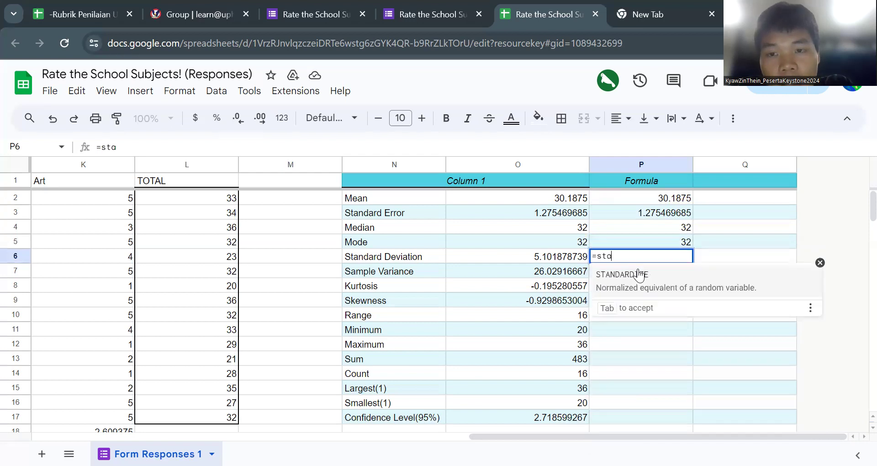
key(BackSpace)
key(BackSpace)
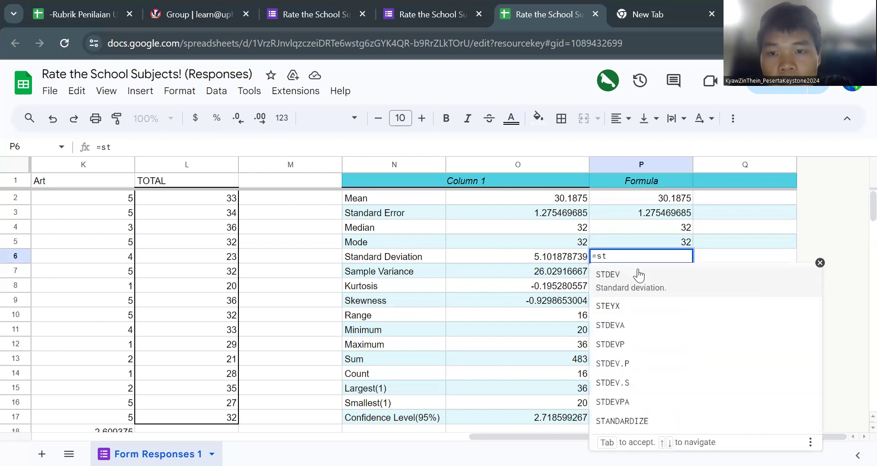
click(645, 377)
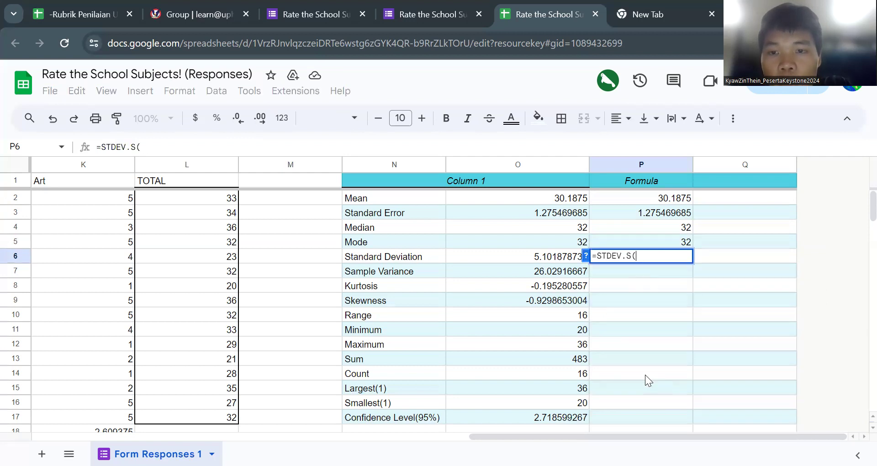
text(data)
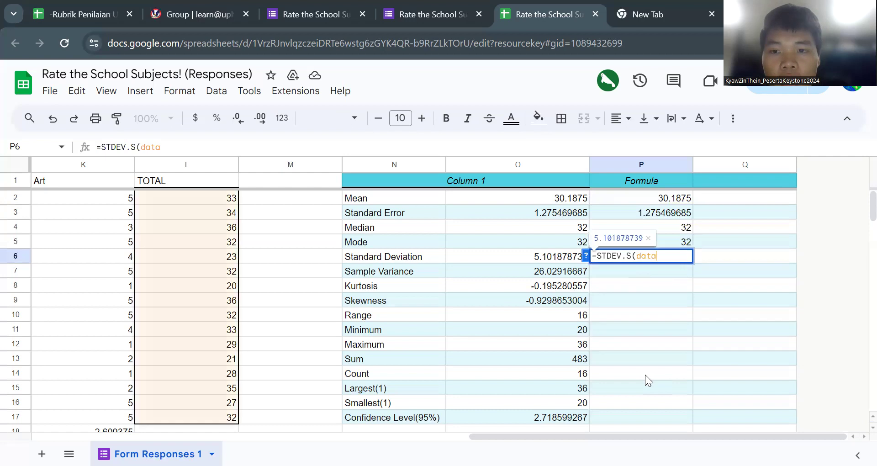
text())
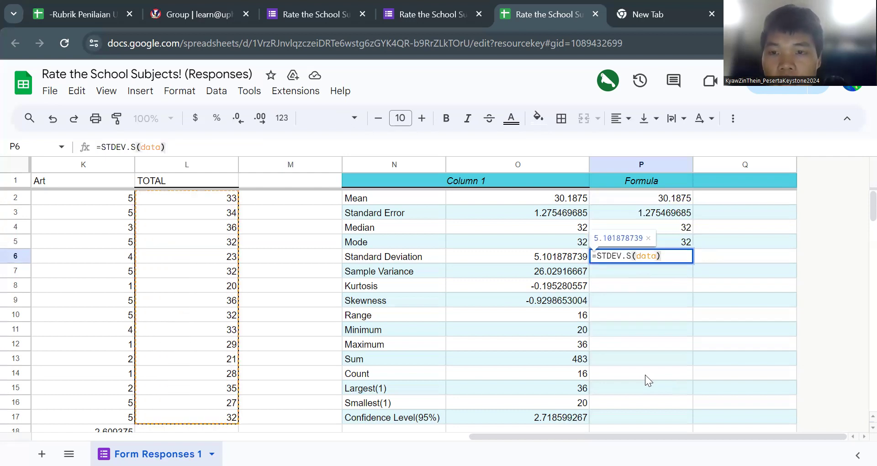
key(Return)
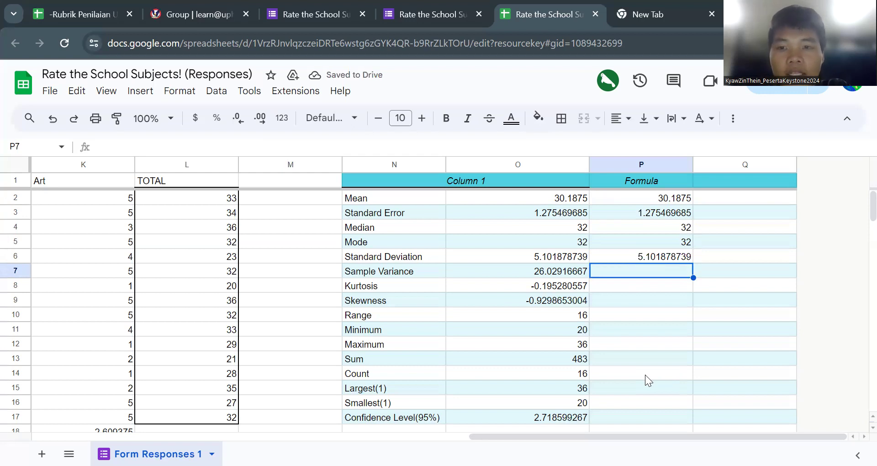
text(=)
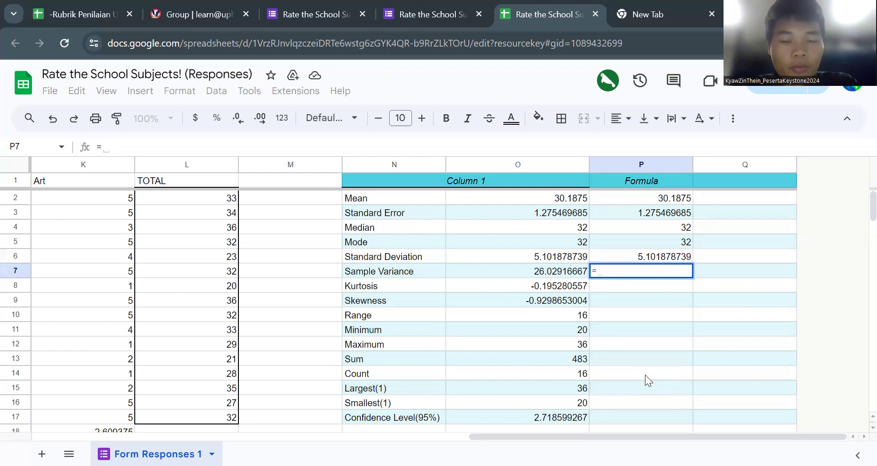
text(samp)
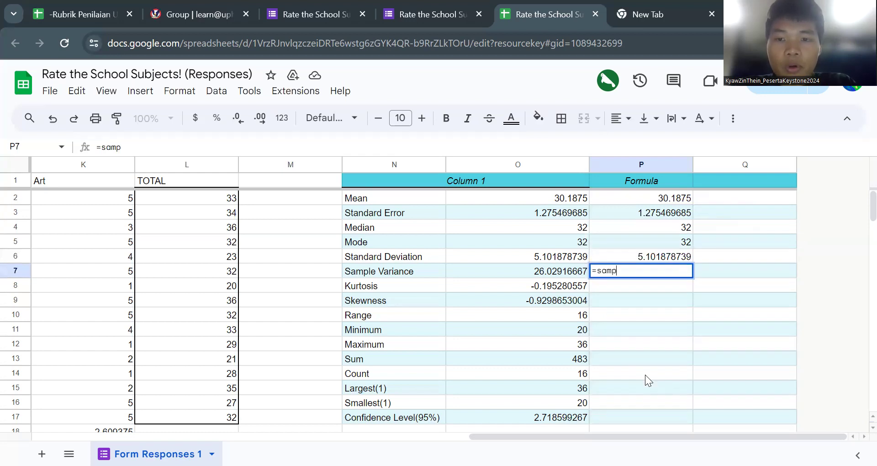
key(BackSpace)
key(BackSpace)
key(BackSpace)
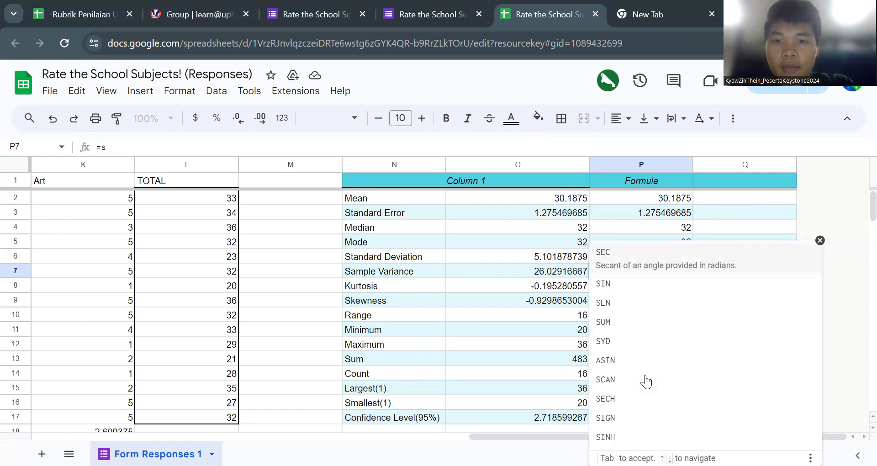
click(819, 240)
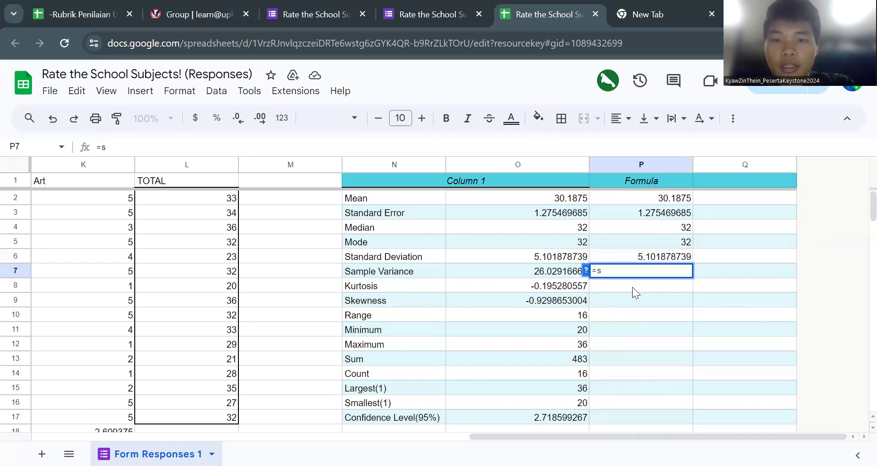
key(BackSpace)
text(samp)
key(BackSpace)
key(BackSpace)
text(mpl)
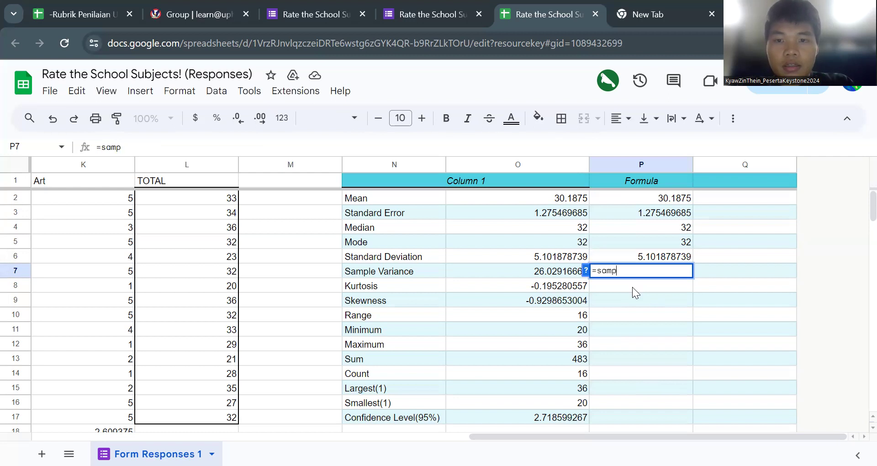
key(BackSpace)
key(BackSpace)
key(BackSpace)
key(BackSpace)
key(BackSpace)
key(BackSpace)
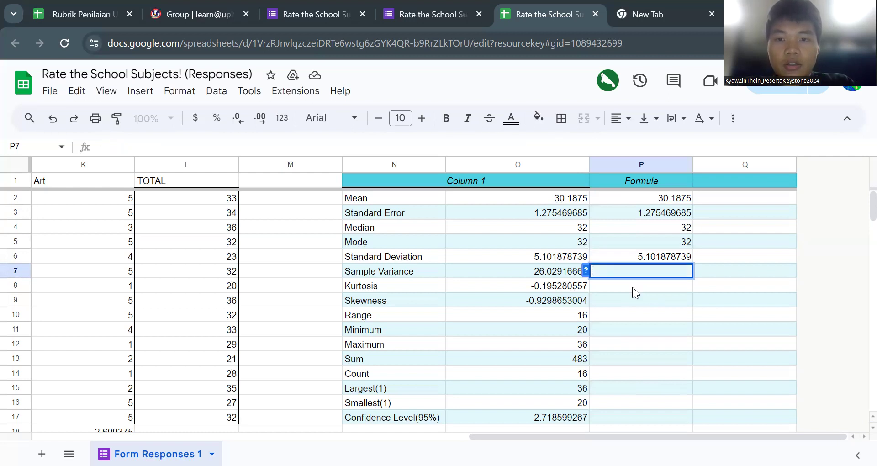
click(657, 289)
click(620, 268)
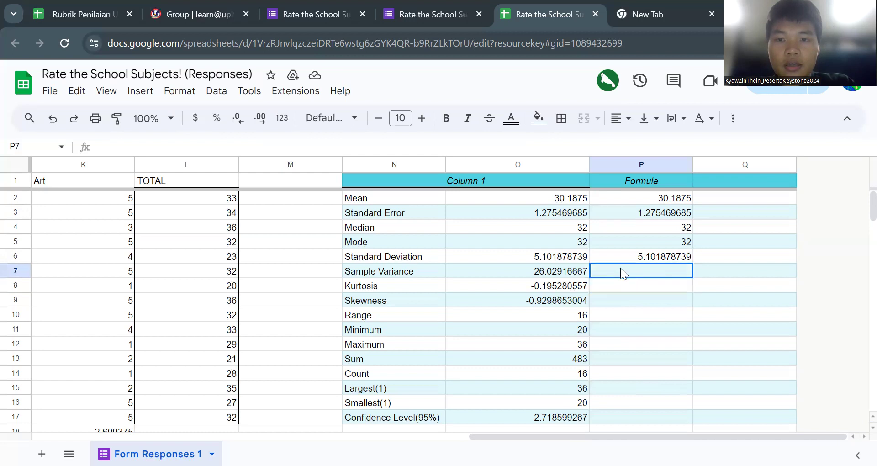
text(=s)
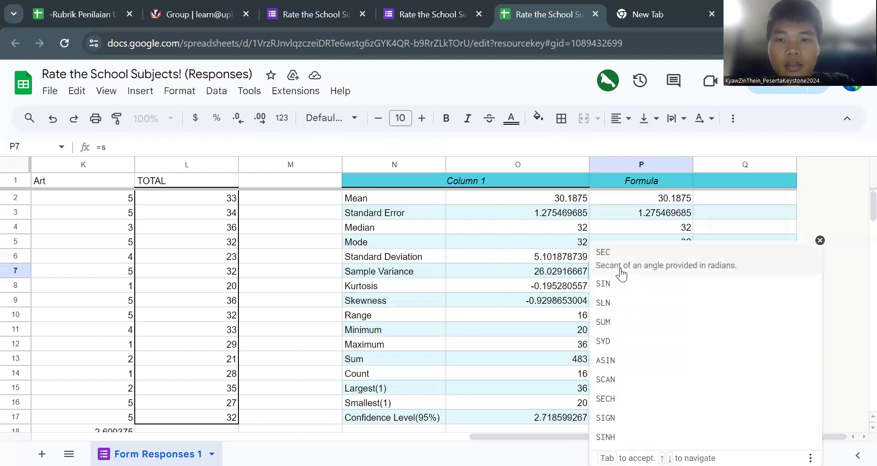
text(qm)
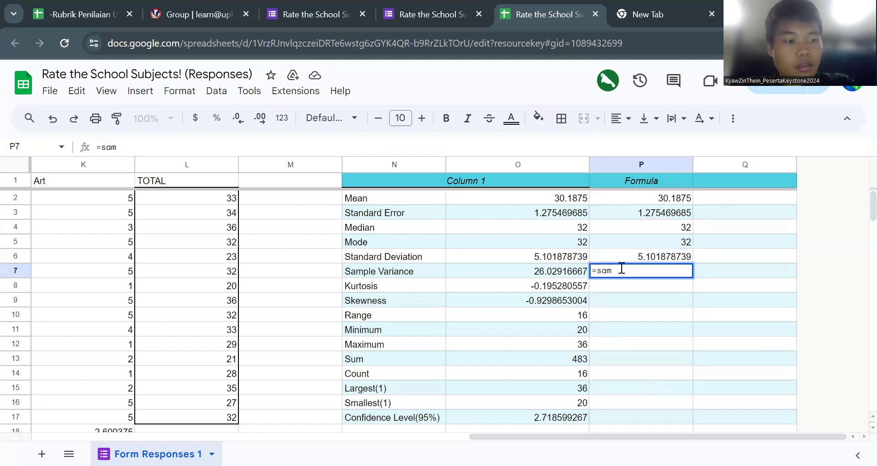
text(ple)
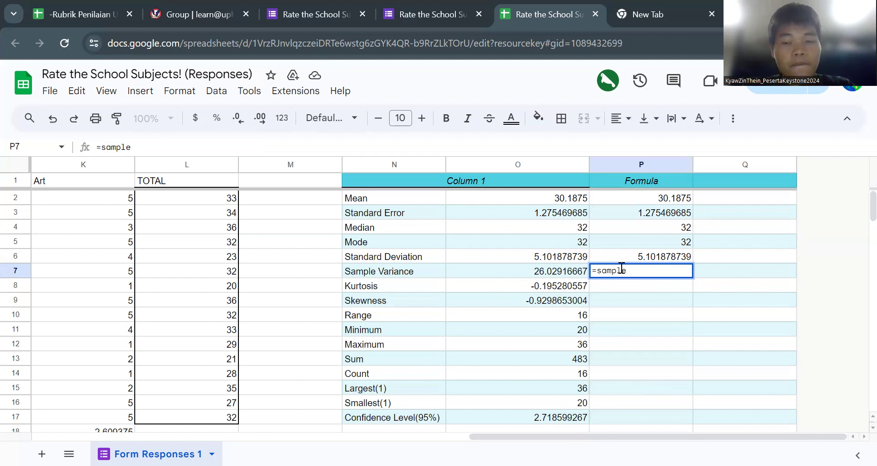
key(BackSpace)
key(BackSpace)
key(BackSpace)
key(BackSpace)
key(BackSpace)
key(BackSpace)
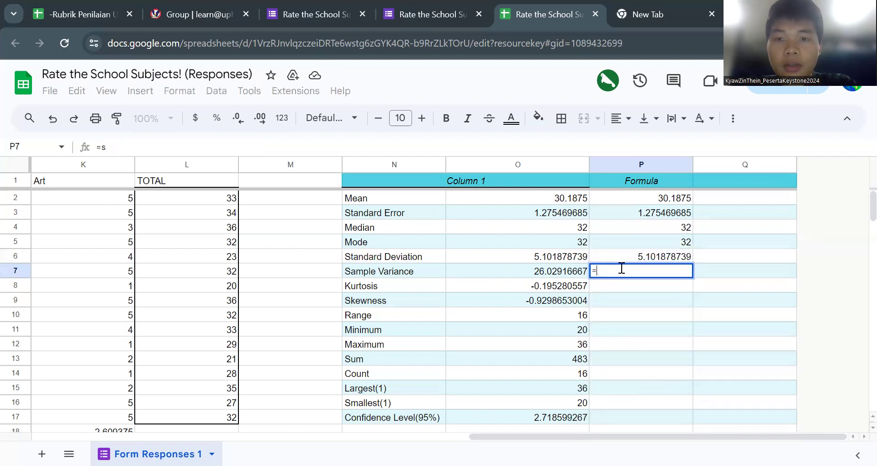
text(s)
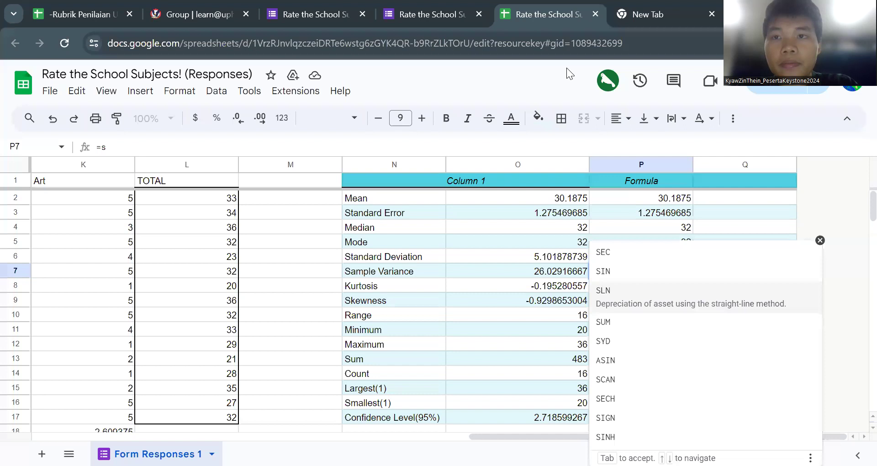
key(Escape)
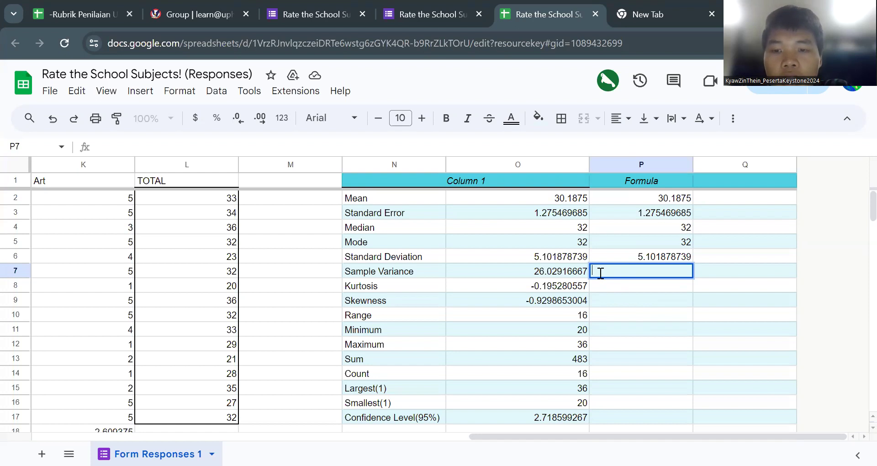
Step: Calculate the sample variance of the totals in P7 with the formula =VAR.S(data)
text(=va)
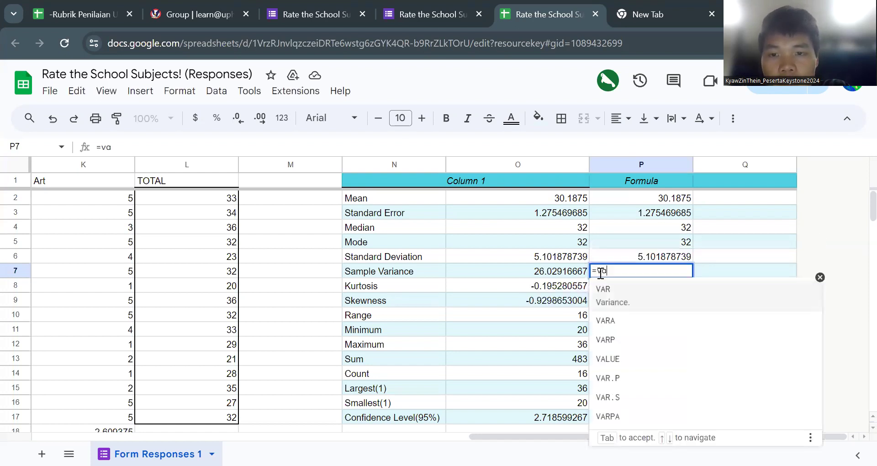
click(616, 396)
text(dat)
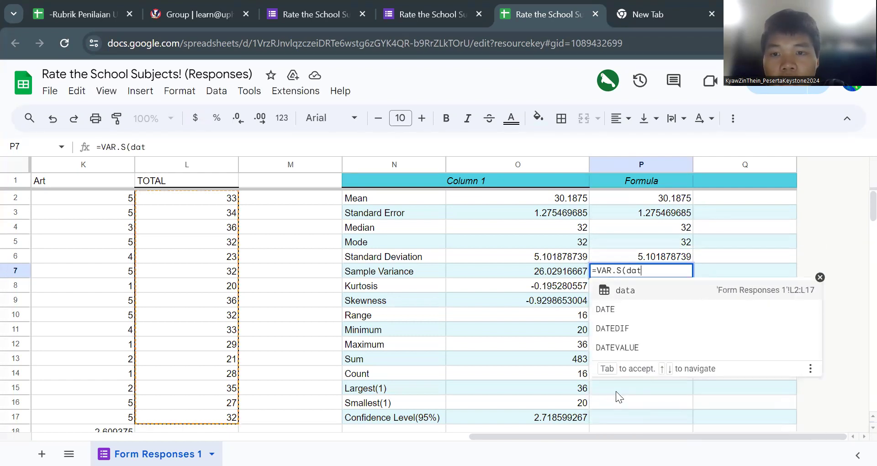
key(Tab)
text())
key(Return)
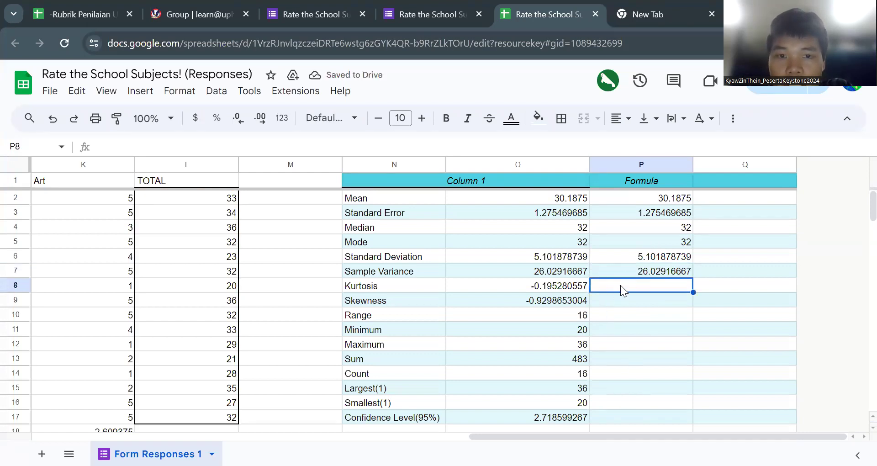
Step: Calculate the kurtosis of the totals in P8 with the formula =KURT(data)
text(=)
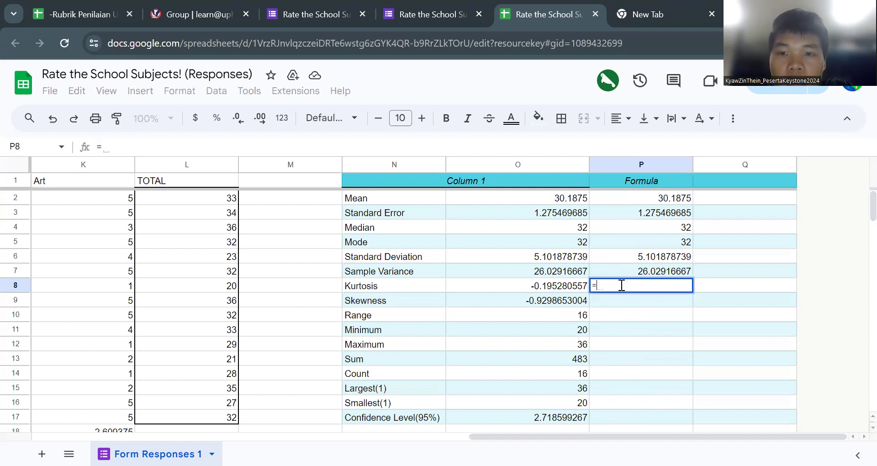
text(k)
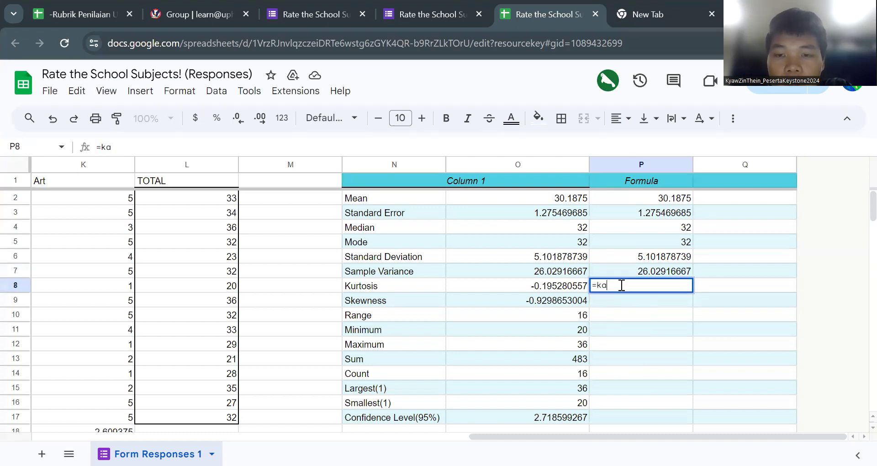
click(606, 304)
click(612, 303)
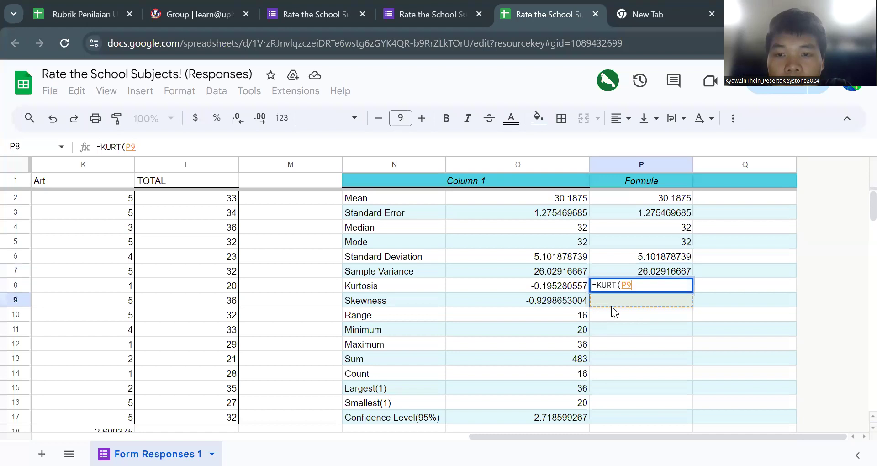
key(BackSpace)
key(BackSpace)
key(BackSpace)
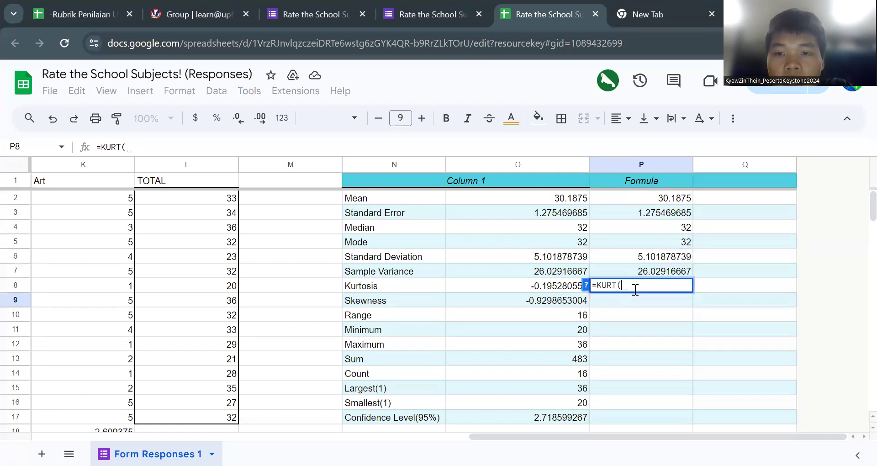
text(()
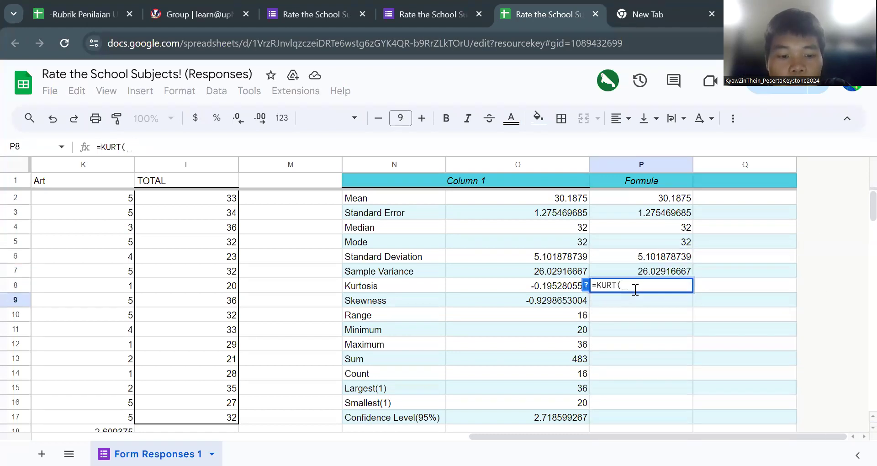
text(dat)
key(Tab)
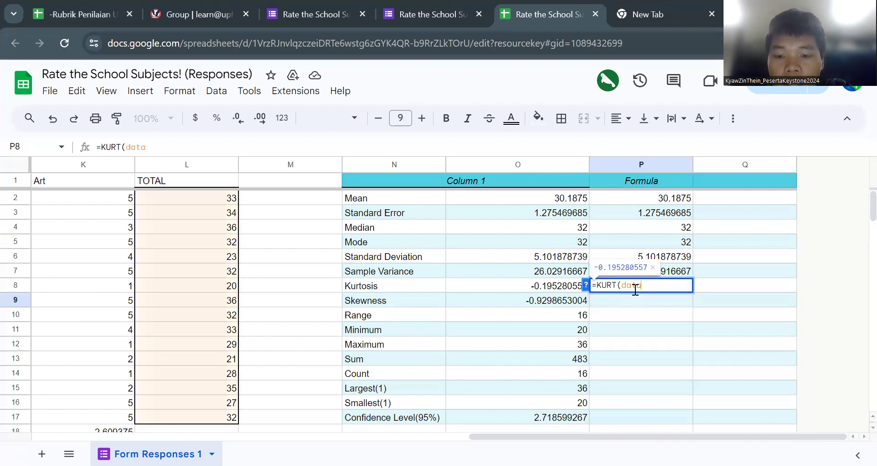
text())
key(Return)
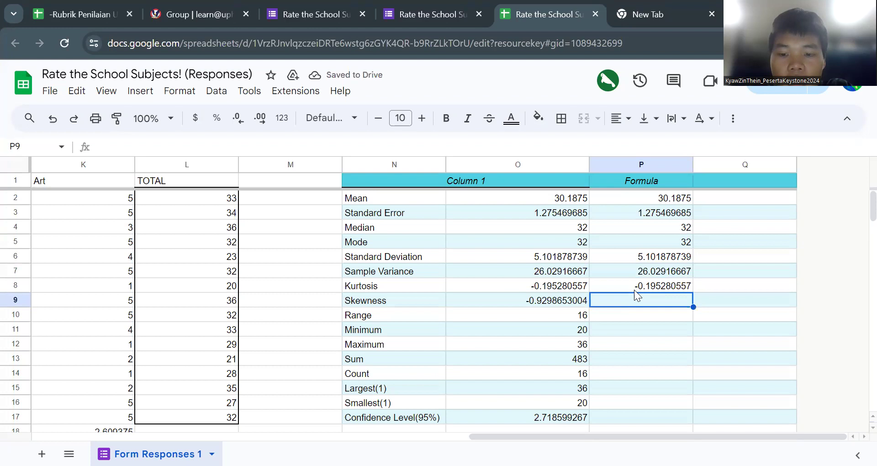
Step: Calculate the skewness of the totals in P9 with the formula =SKEW(data)
text(=s)
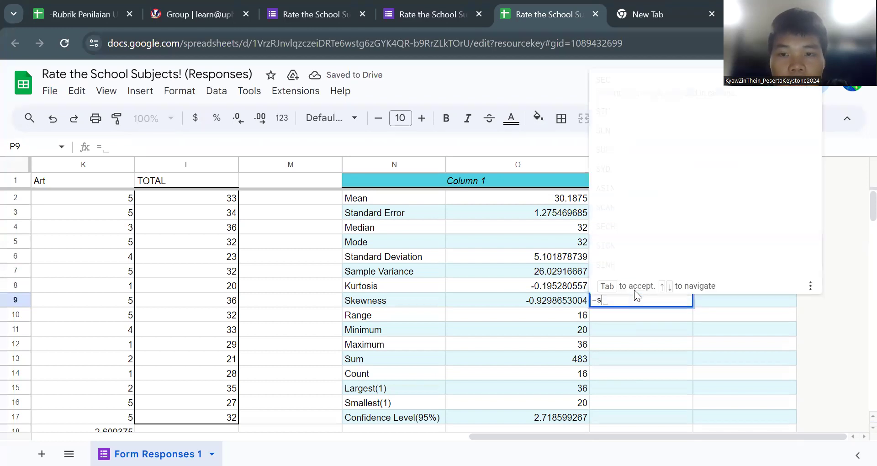
text(k)
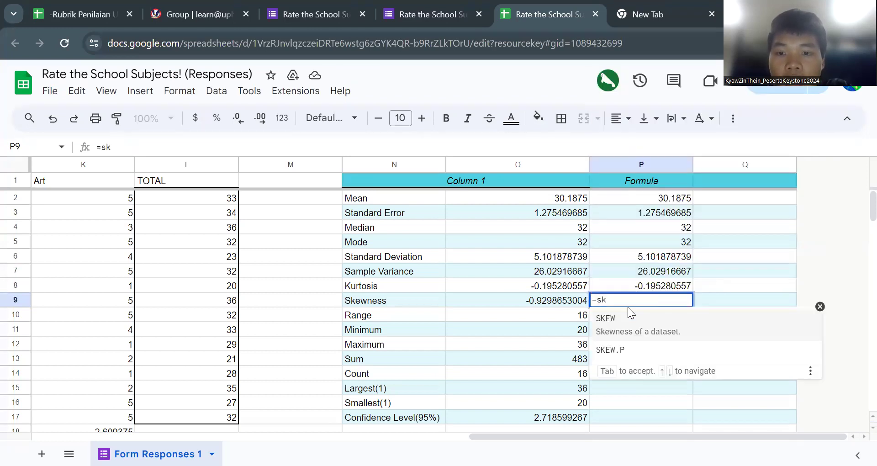
click(626, 330)
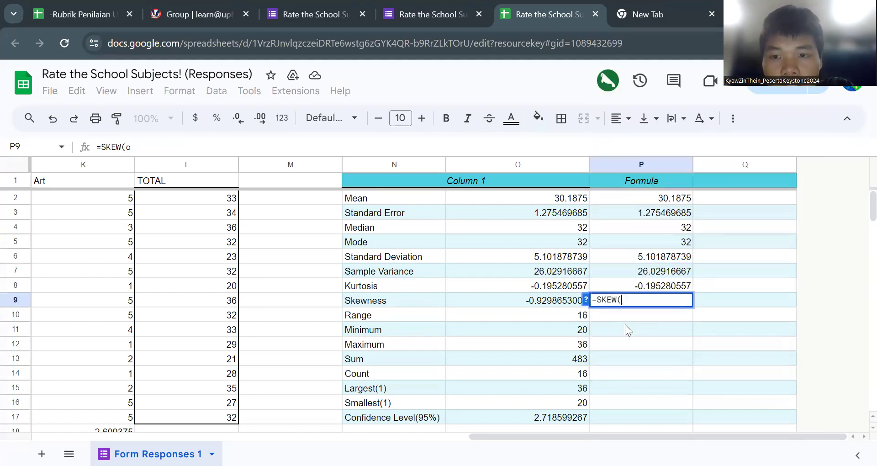
text(data)
key(Tab)
text())
key(Return)
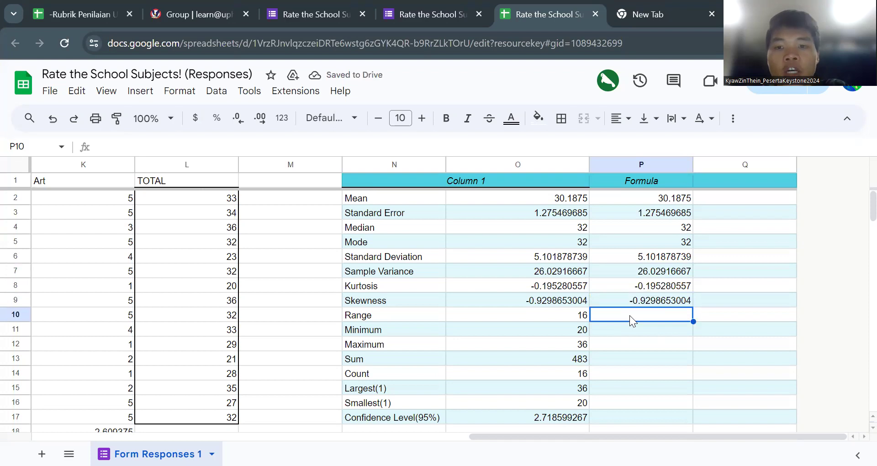
Step: Calculate the range of the totals in P10 with the formula =MAX(data)-MIN(data)
text(=)
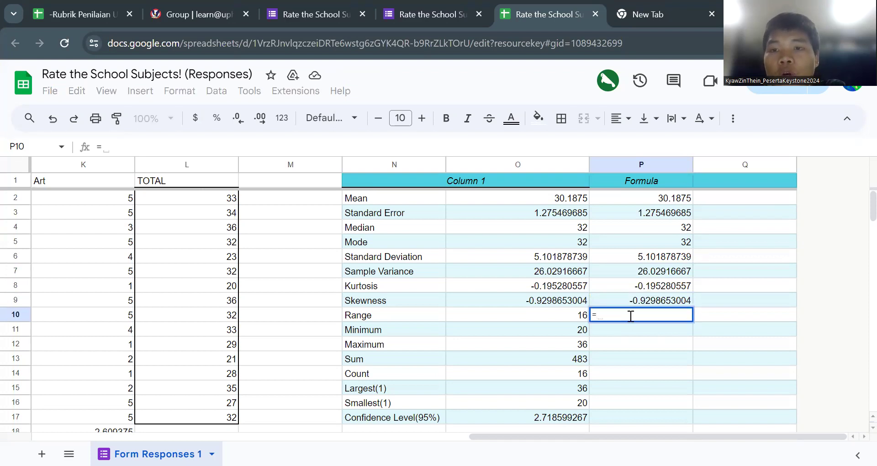
text(ran)
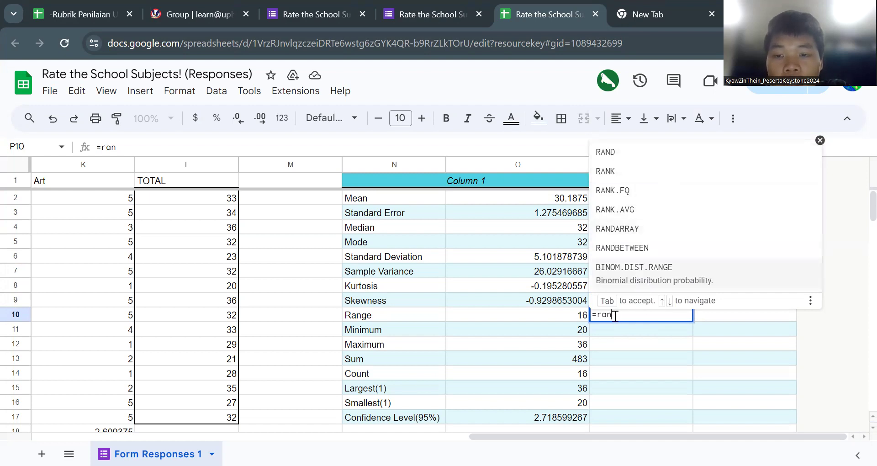
key(BackSpace)
key(BackSpace)
key(BackSpace)
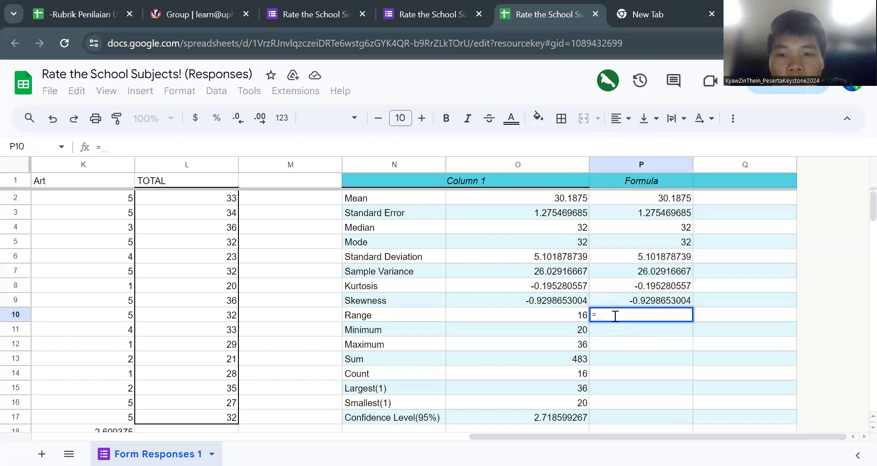
text(max)
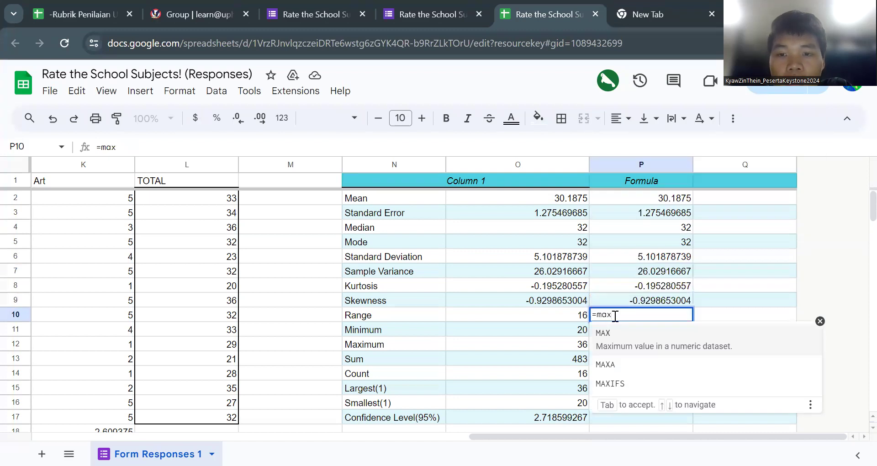
click(611, 338)
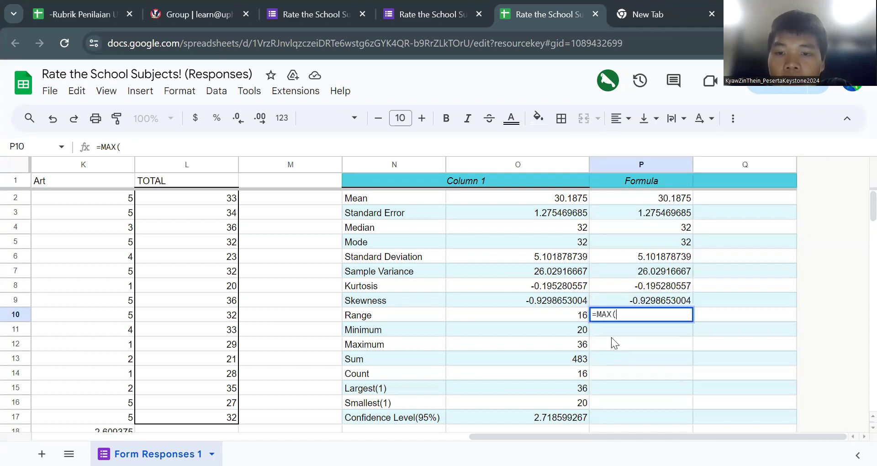
text(dat)
key(Tab)
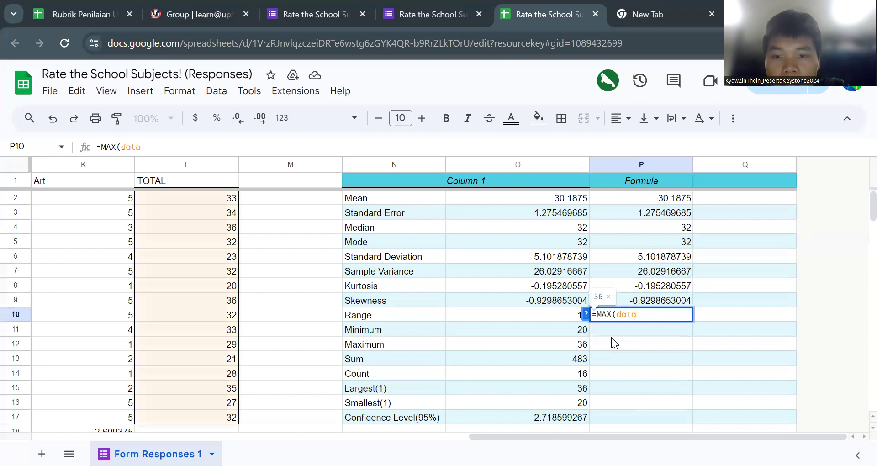
text(-)
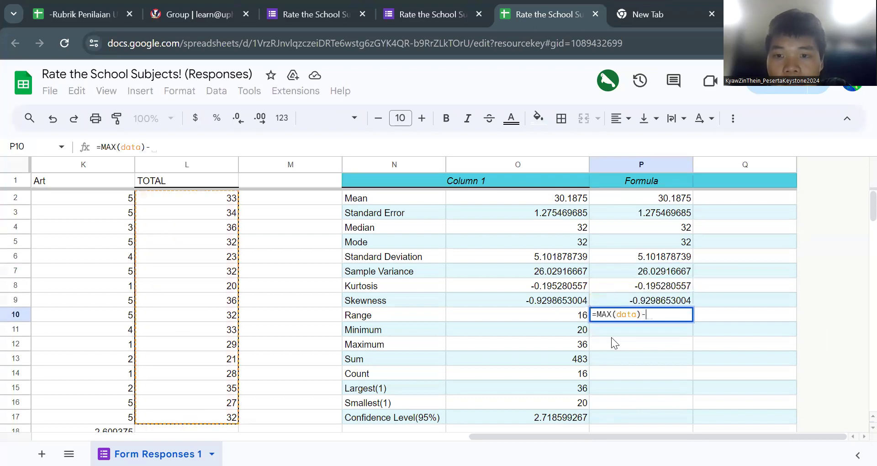
text(min)
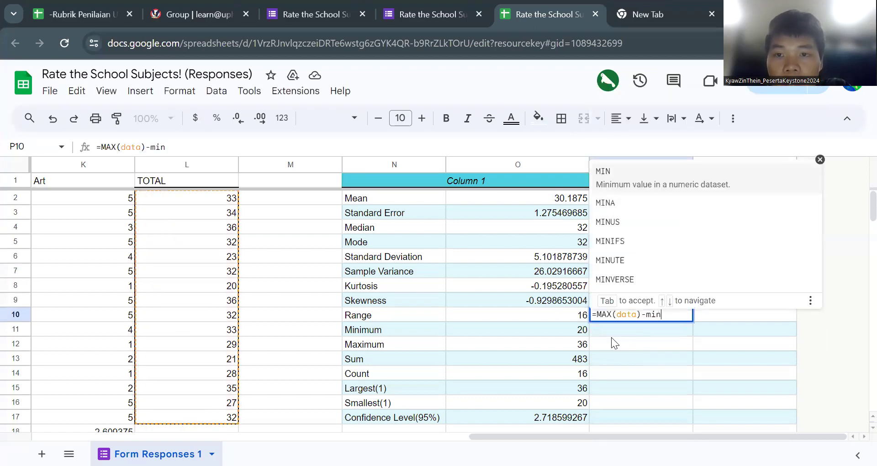
click(669, 177)
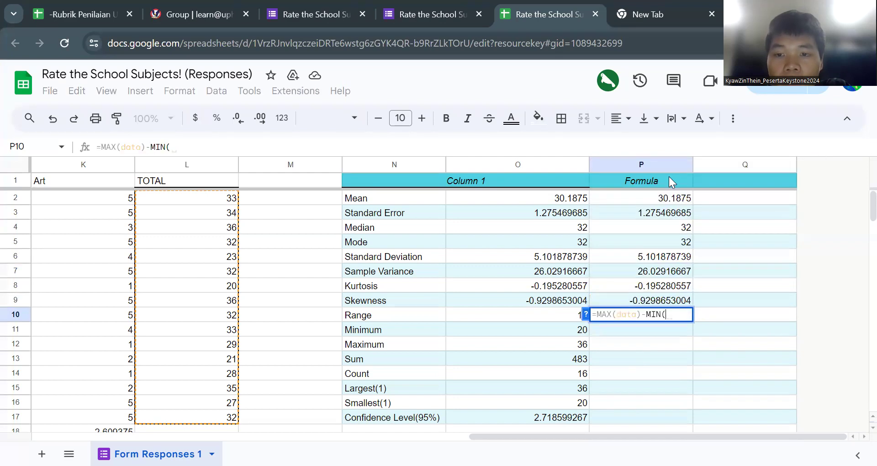
text(dat)
key(Tab)
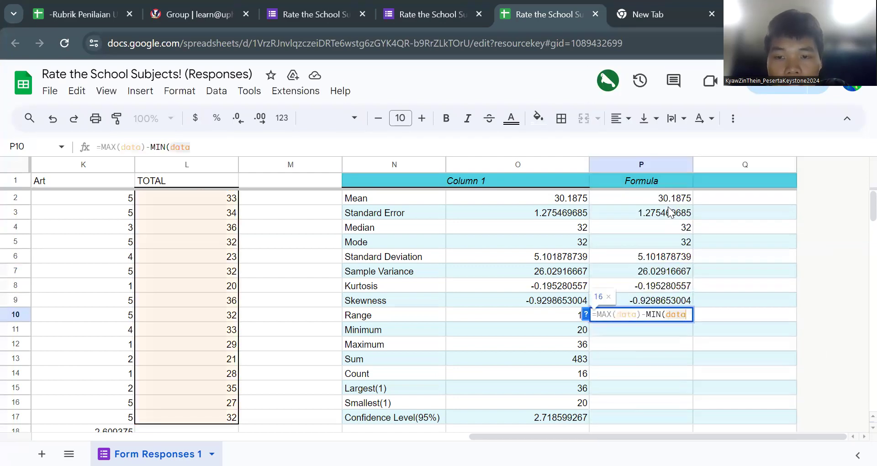
text())
key(Return)
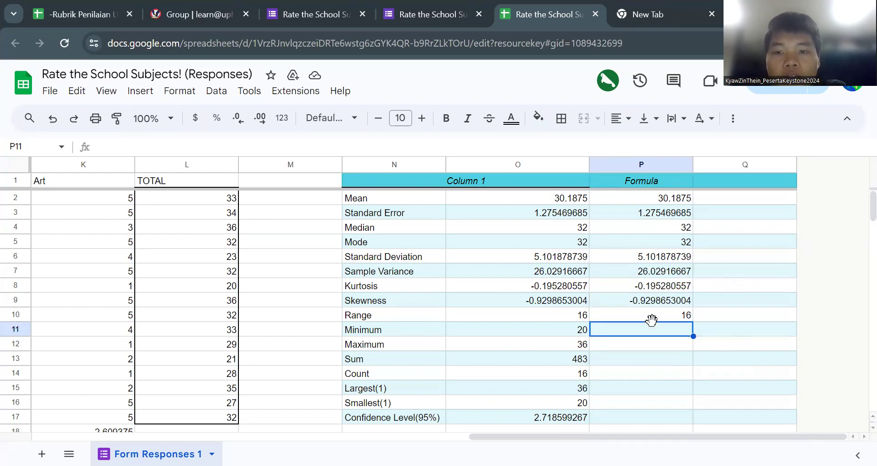
Step: Calculate the minimum of the totals in P11 with the formula =MIN(data)
text(=min)
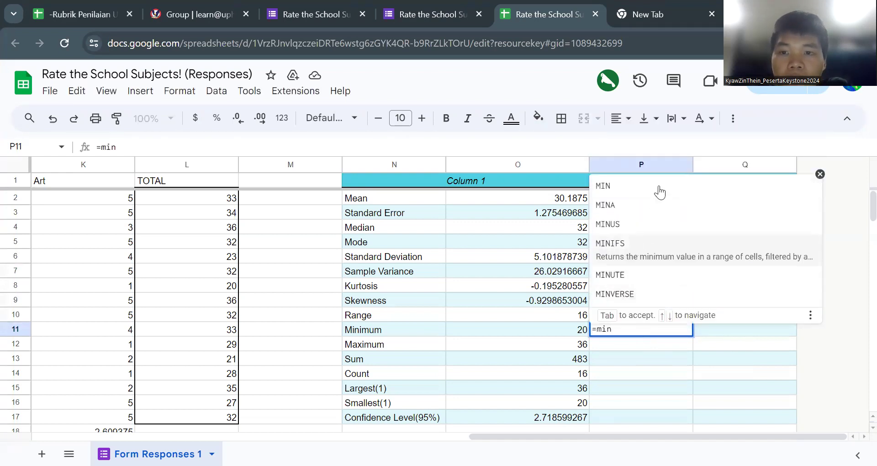
click(645, 194)
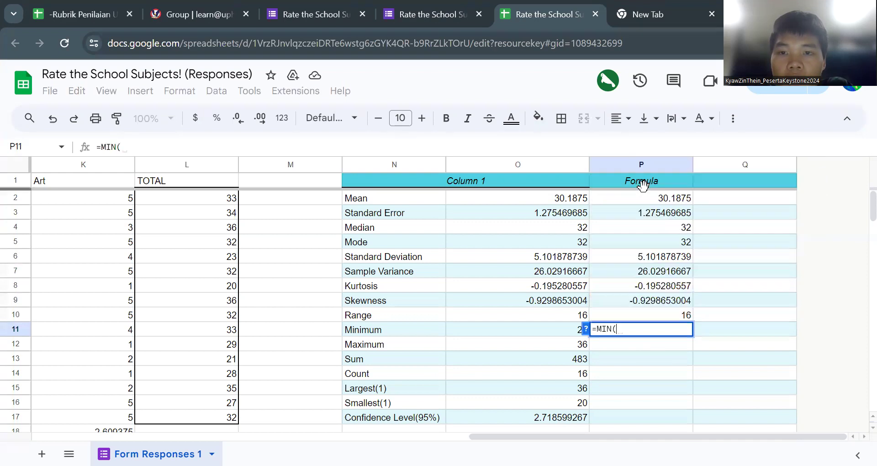
text(data))
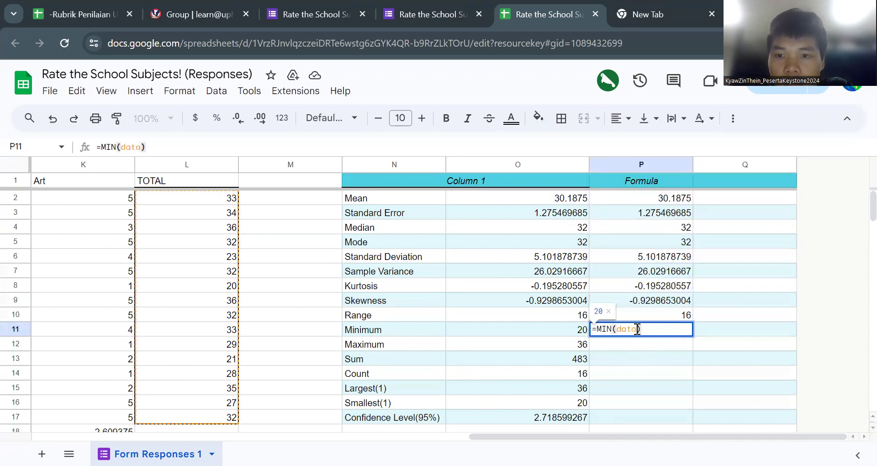
key(Return)
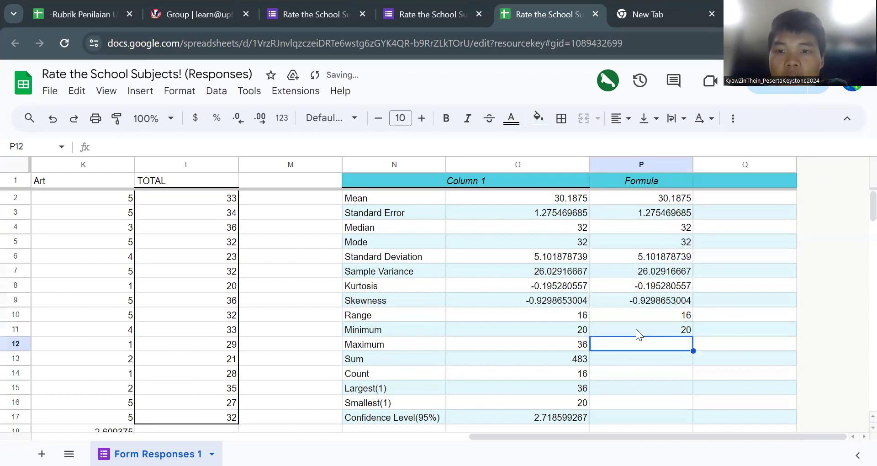
Step: Calculate the maximum of the totals in P12 with the formula =MAX(data)
text(=max)
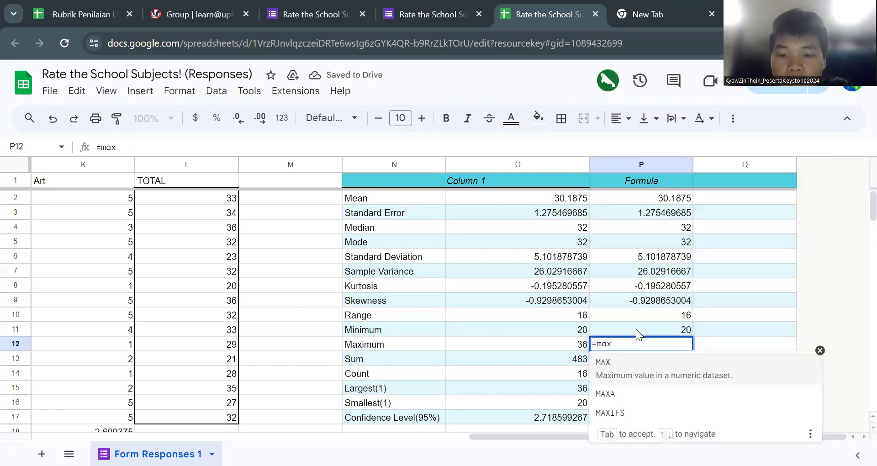
text(()
key(BackSpace)
key(BackSpace)
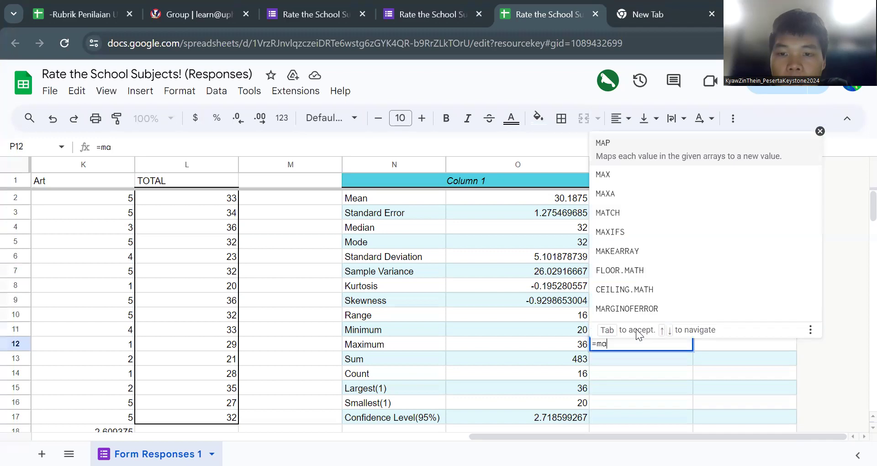
click(616, 169)
click(616, 164)
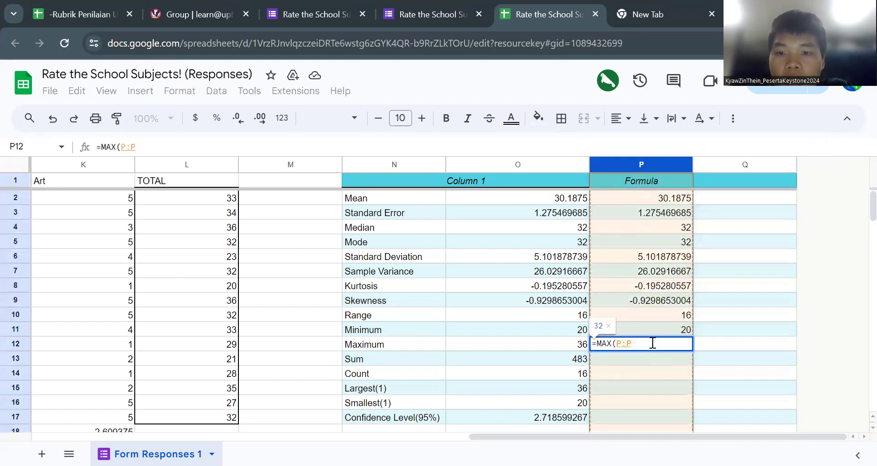
key(BackSpace)
key(BackSpace)
key(BackSpace)
text(da)
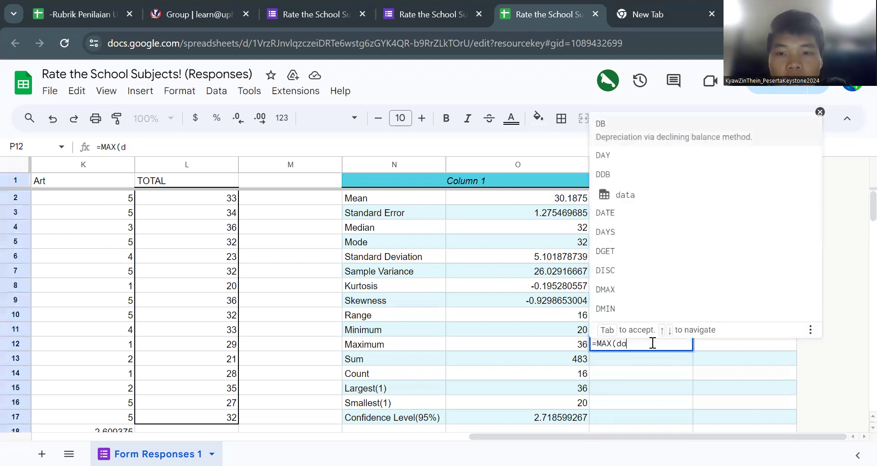
text(ta))
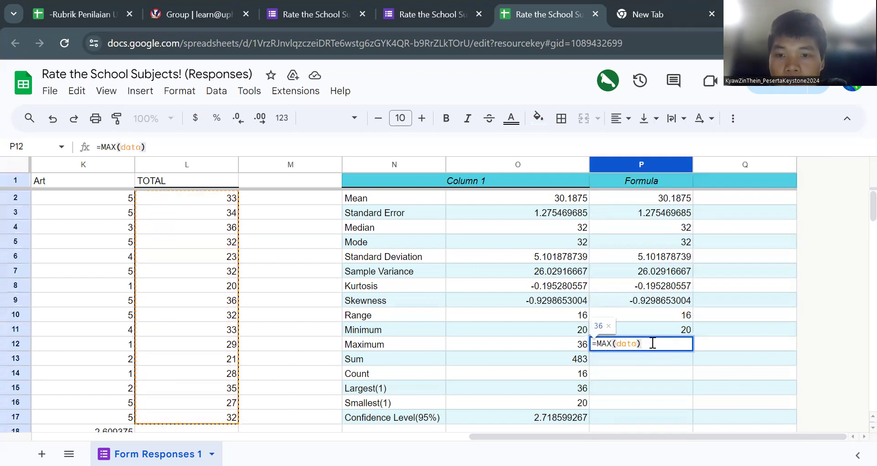
key(Return)
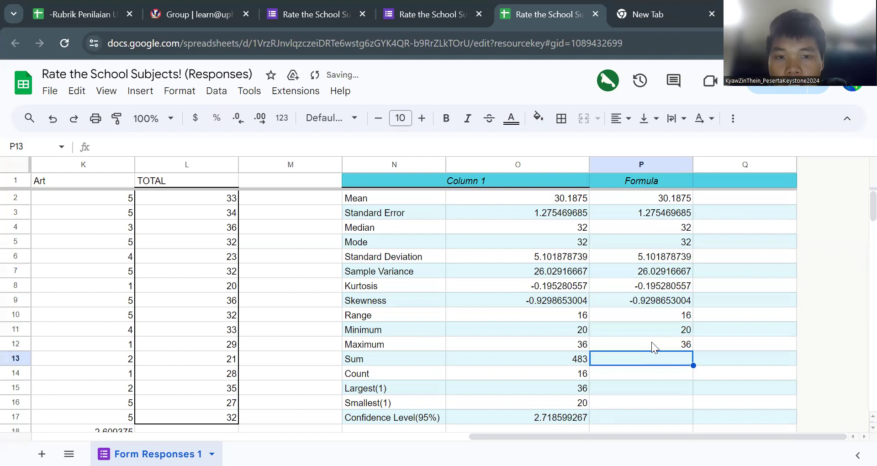
Step: Calculate the sum of the totals in P13 with the formula =SUM(data)
text(=)
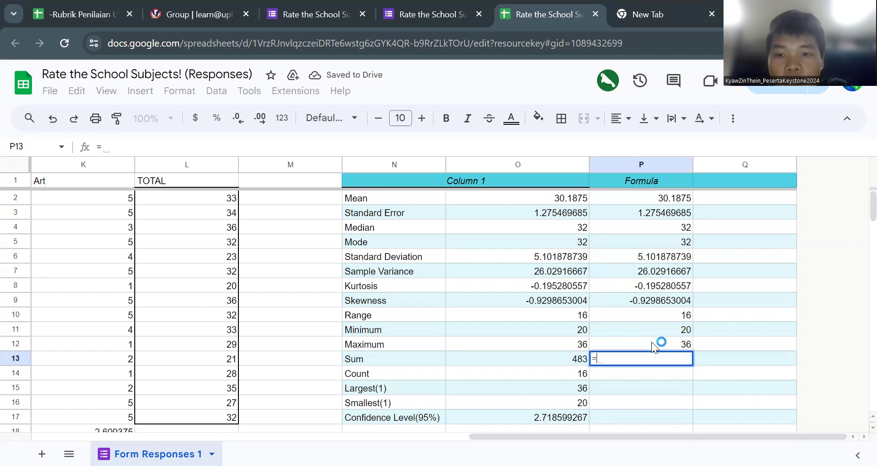
text(s)
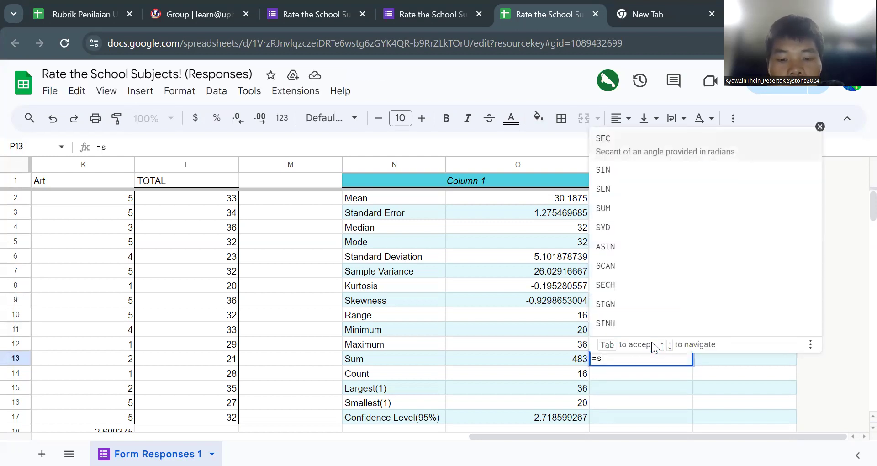
text(um(da)
key(BackSpace)
key(BackSpace)
key(BackSpace)
key(BackSpace)
key(BackSpace)
key(BackSpace)
text(s)
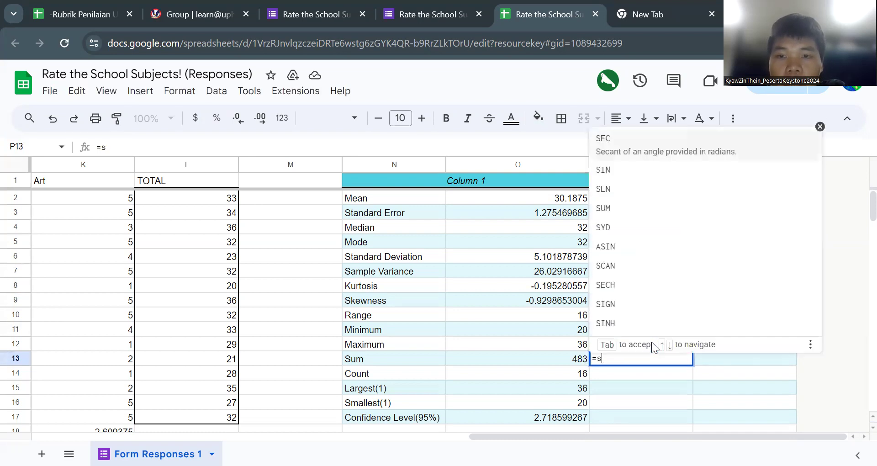
text(um)
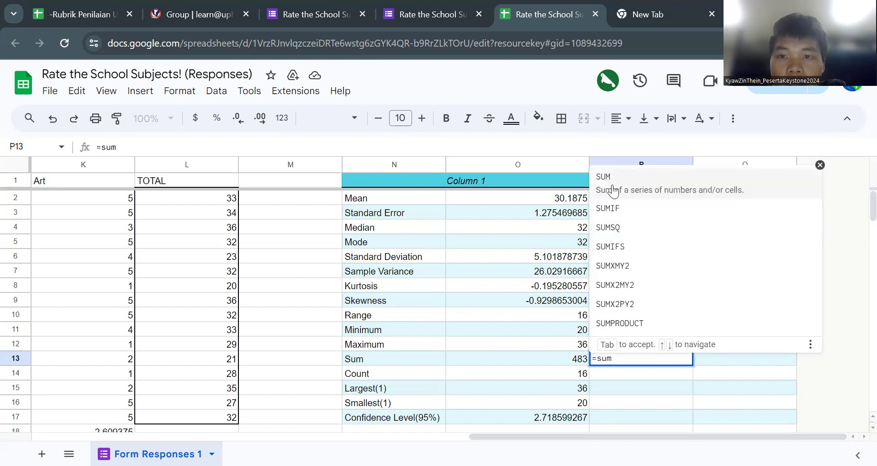
click(612, 191)
text(data)
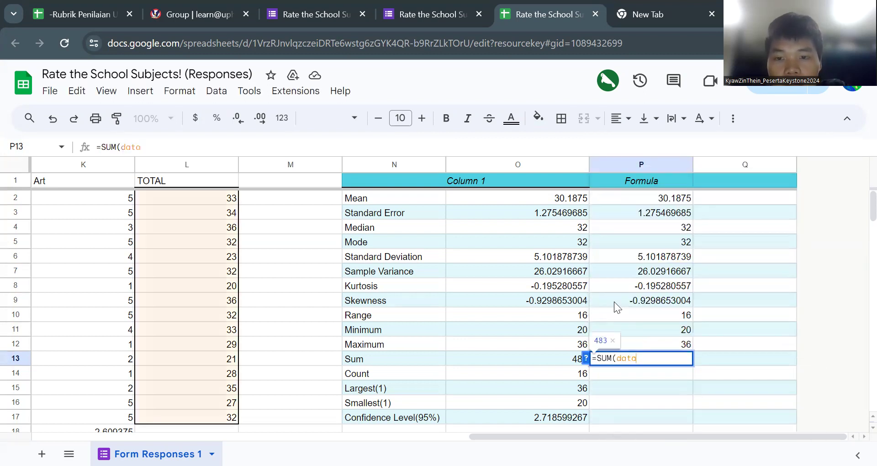
text())
key(Return)
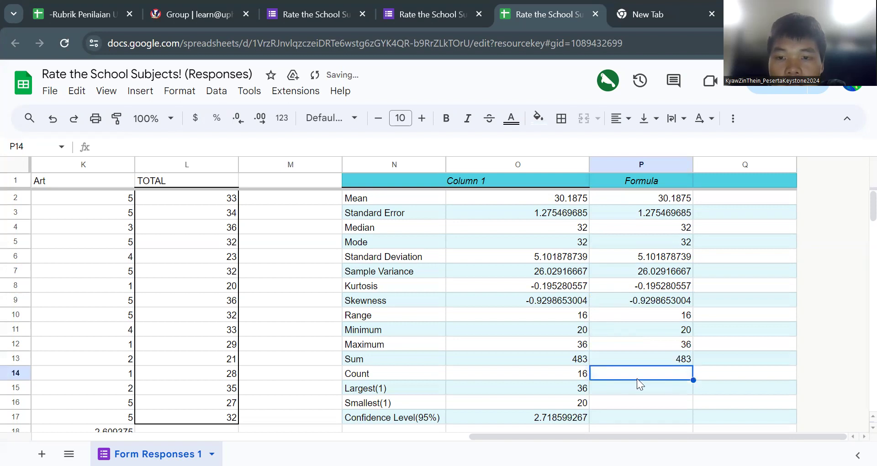
Step: Count the totals in P14 with the formula =COUNT(data)
text(=)
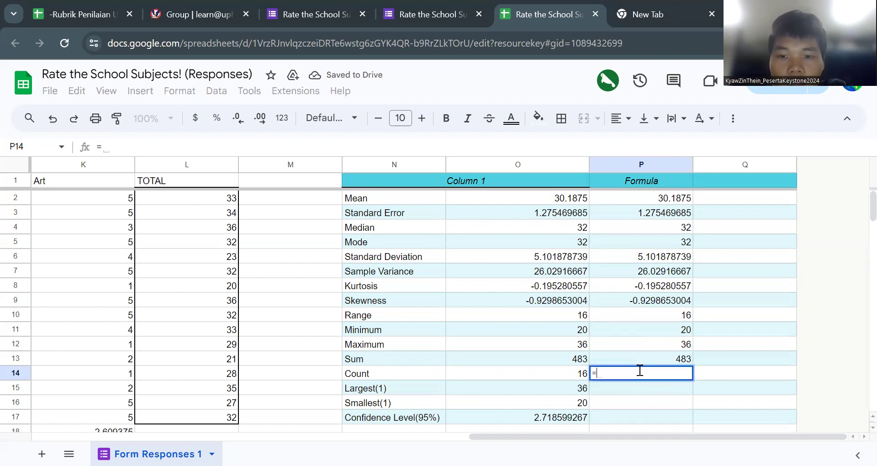
text(count)
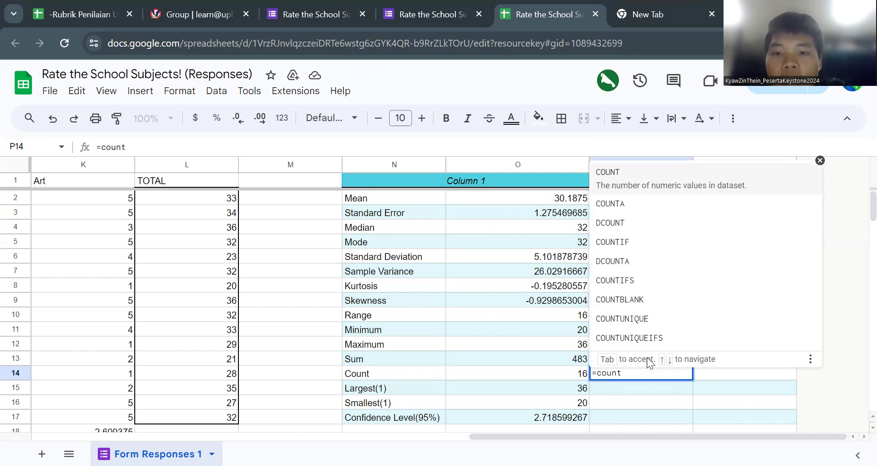
click(626, 182)
click(626, 181)
key(BackSpace)
key(BackSpace)
text(data)
key(Return)
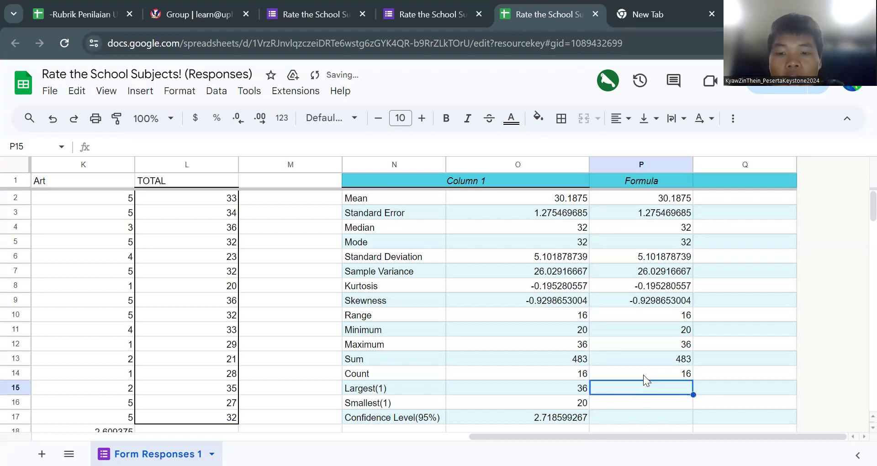
Step: Calculate the largest total in P15 with the formula =LARGE(data,1)
text(=la)
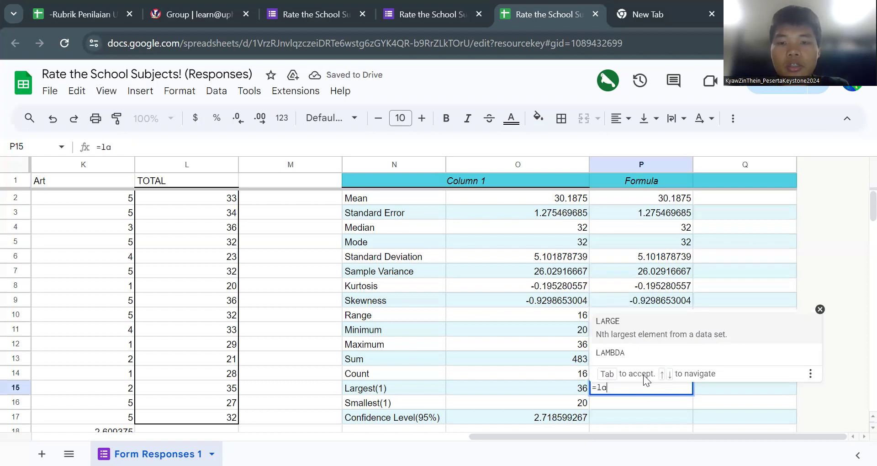
click(625, 322)
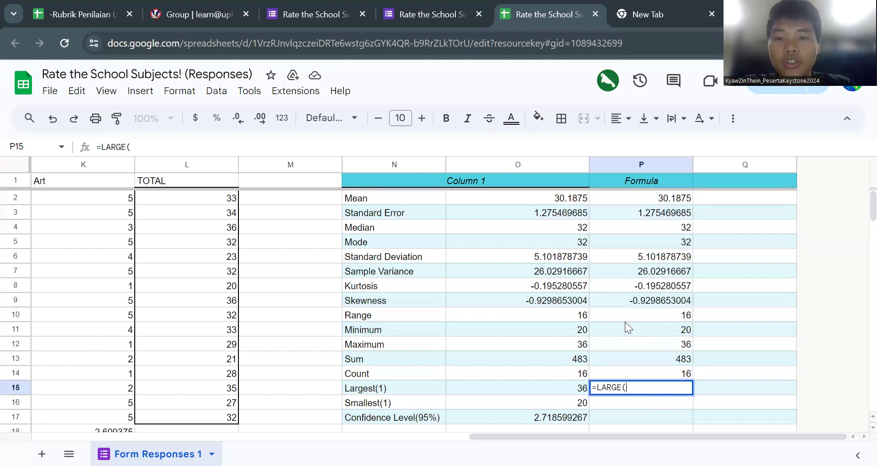
text(dat)
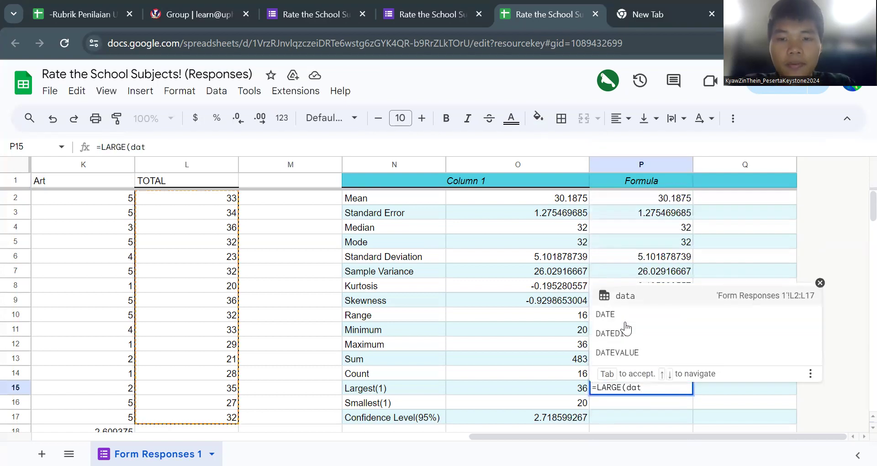
key(Tab)
text(,)
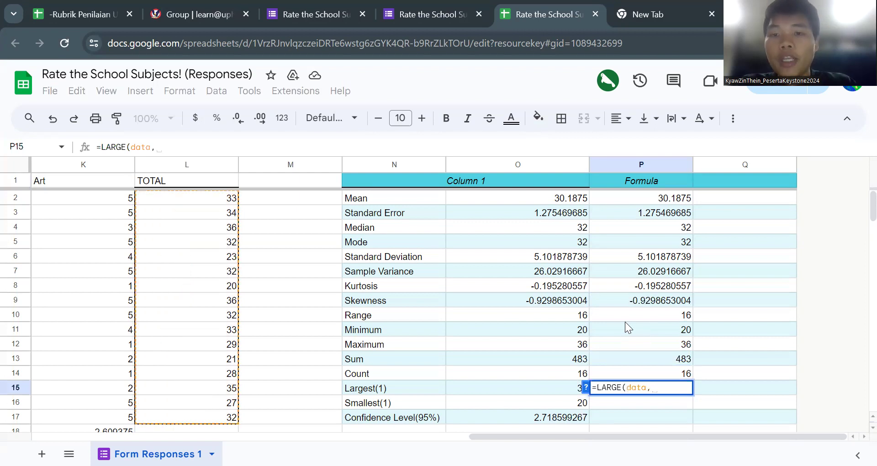
text(1))
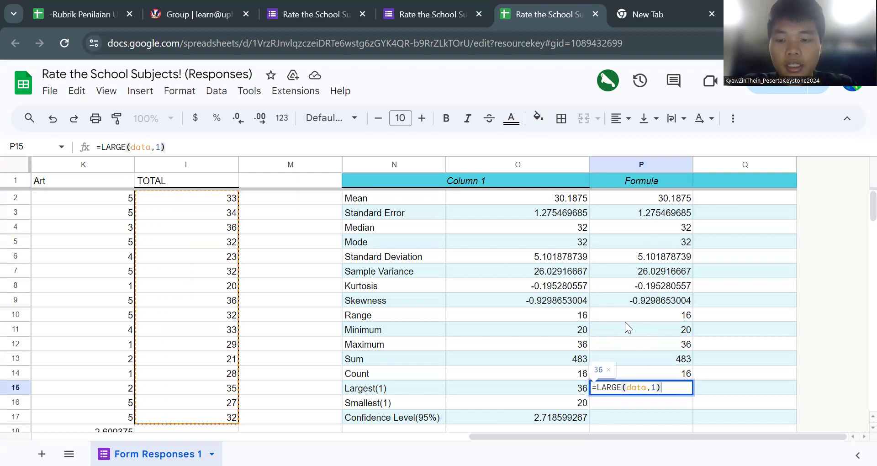
key(Return)
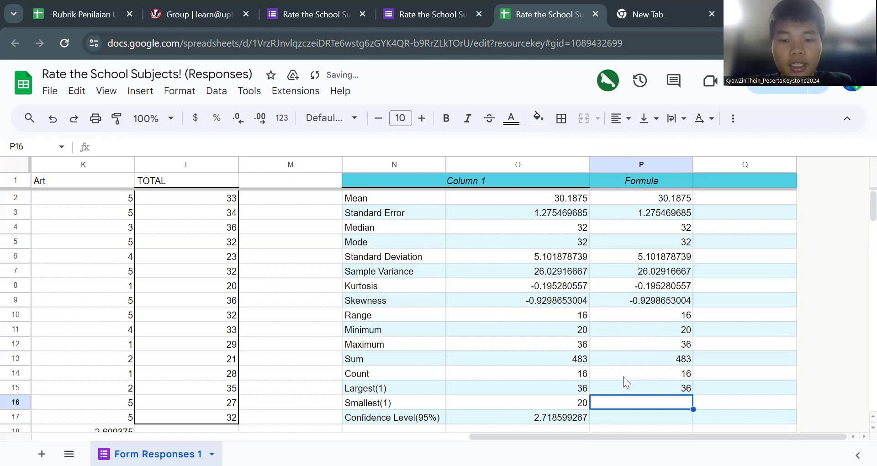
Step: Calculate the smallest total in P16 with the formula =SMALL(data,1)
text(=sma)
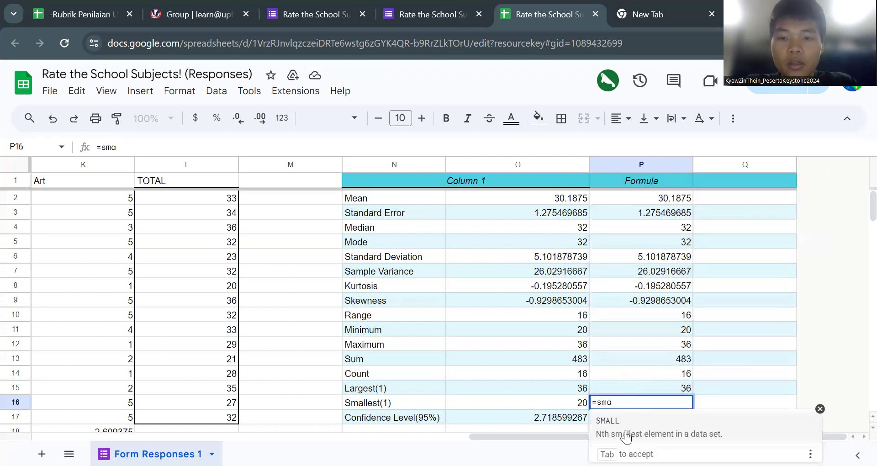
key(Tab)
click(622, 429)
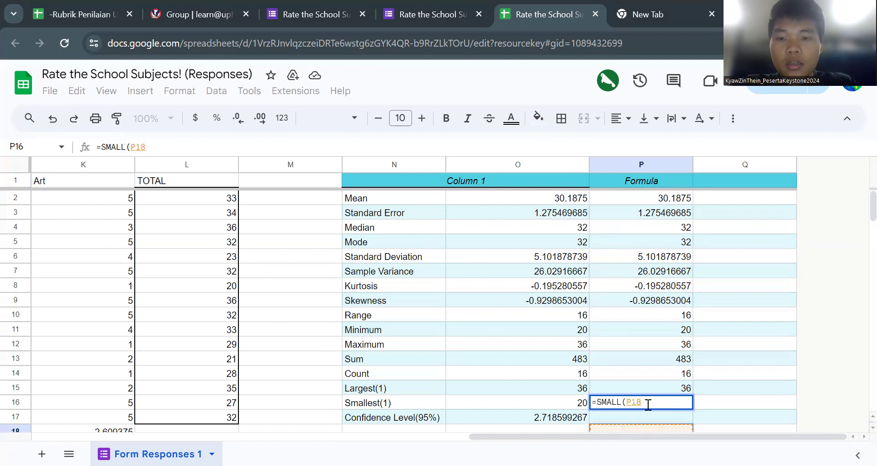
key(BackSpace)
key(BackSpace)
key(BackSpace)
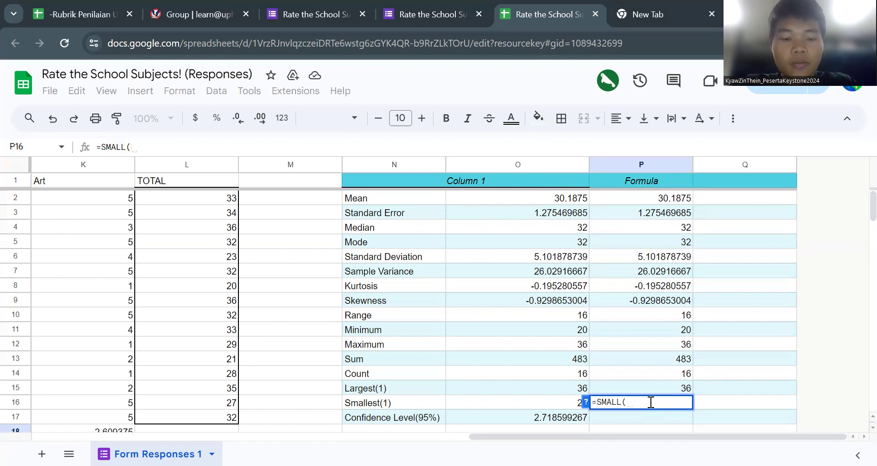
text(data,1))
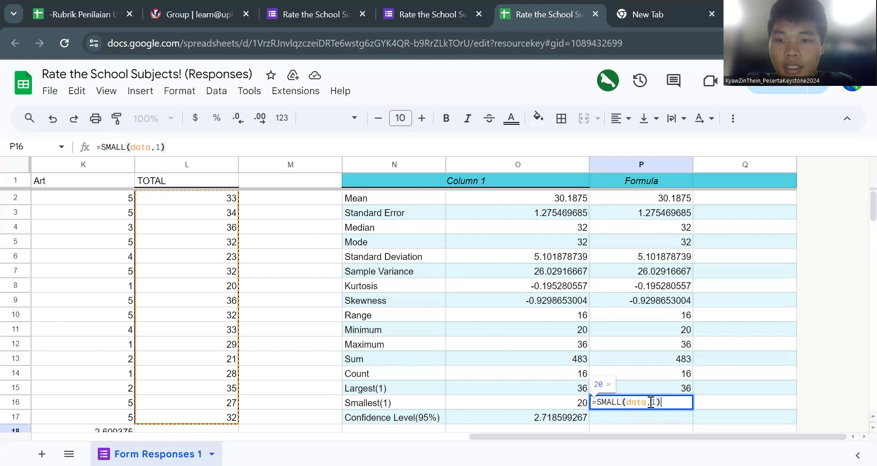
key(Return)
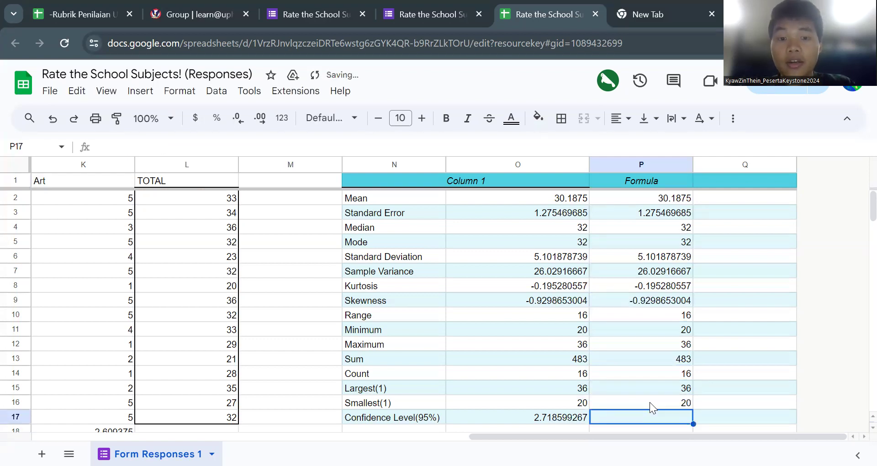
Step: Calculate the 95% confidence level of the totals in P17 with the formula =CONFIDENCE.T(0.05,STDEV(data),count(data))
scroll(657, 370, down, 1)
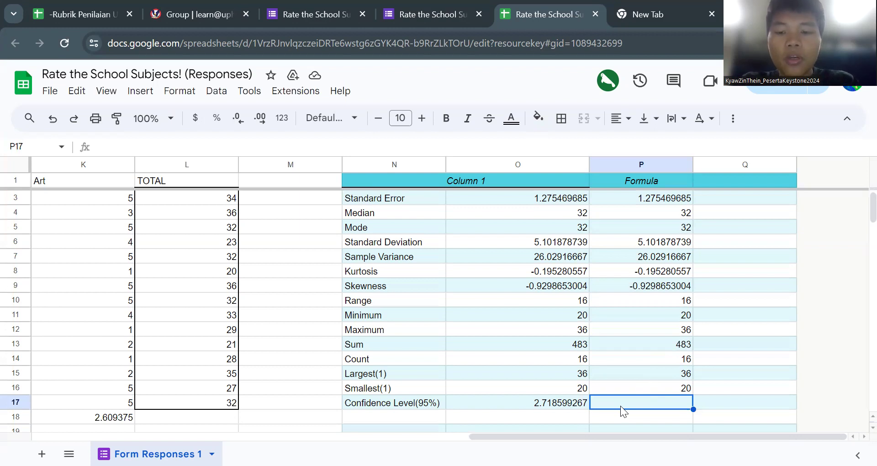
text(=)
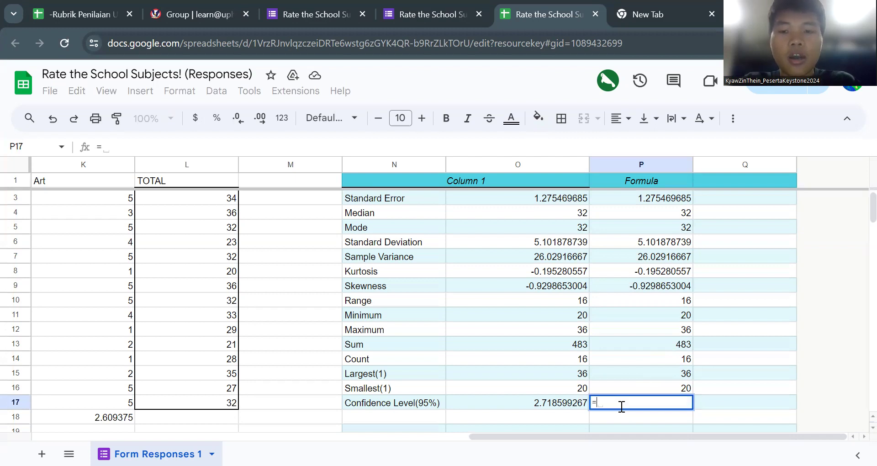
text(con)
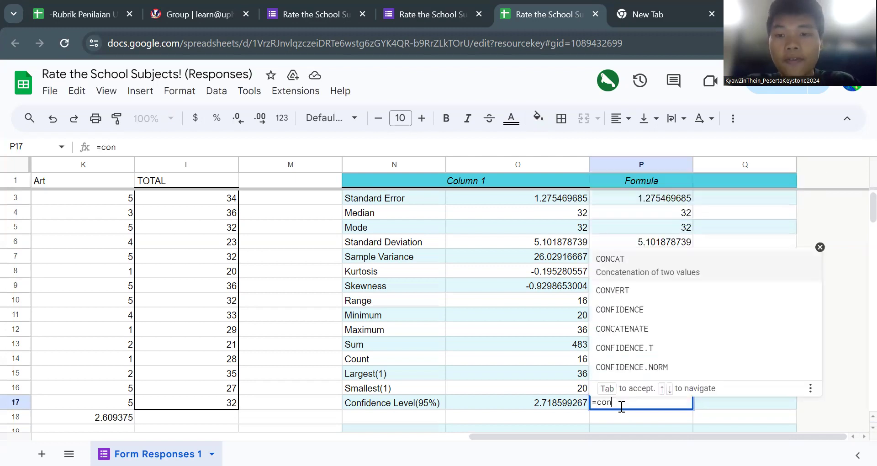
click(642, 356)
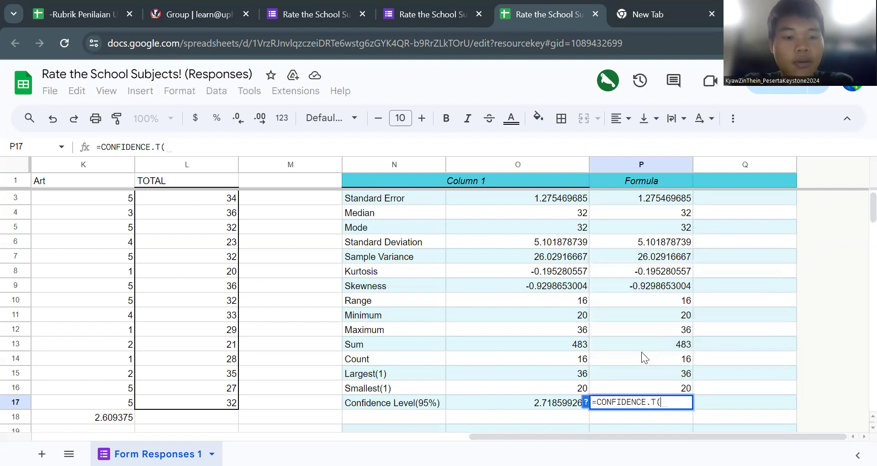
text(0.0)
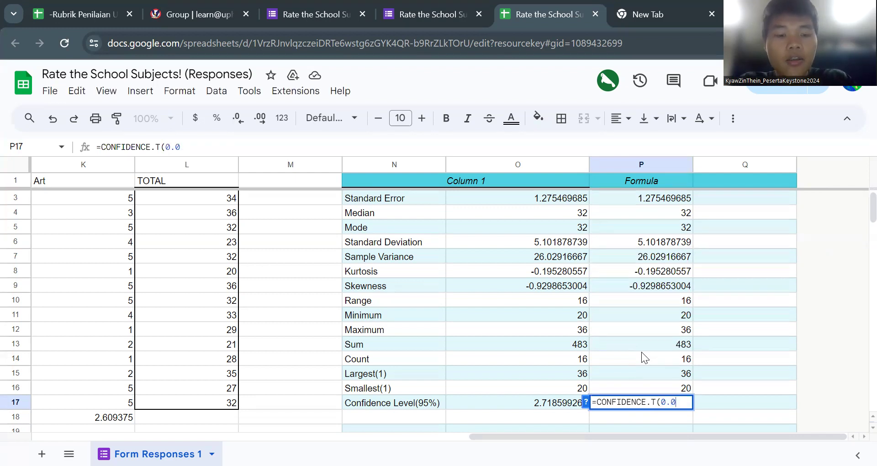
text(5)
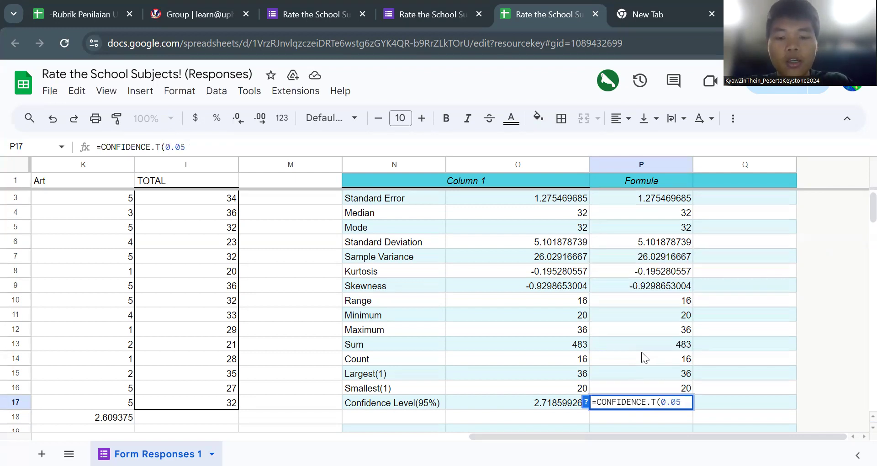
text(,)
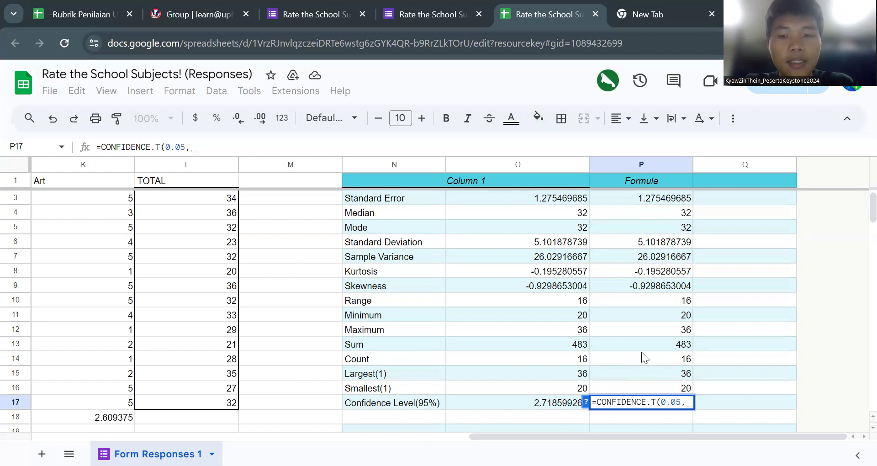
text(st)
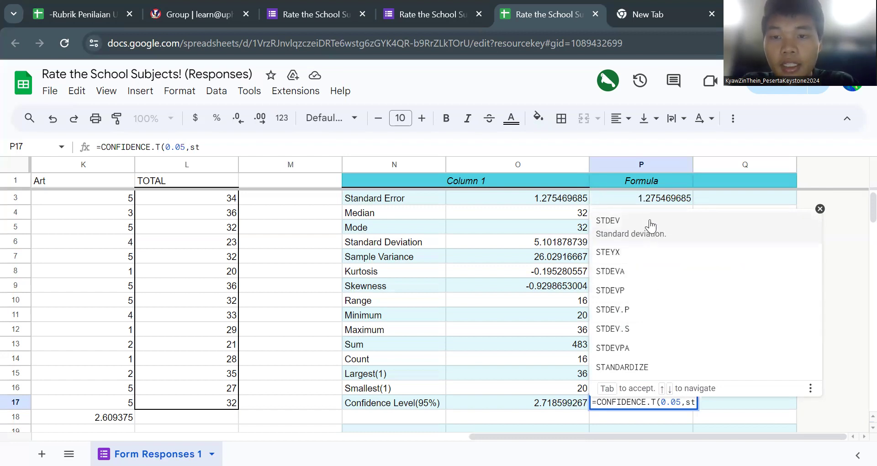
click(650, 226)
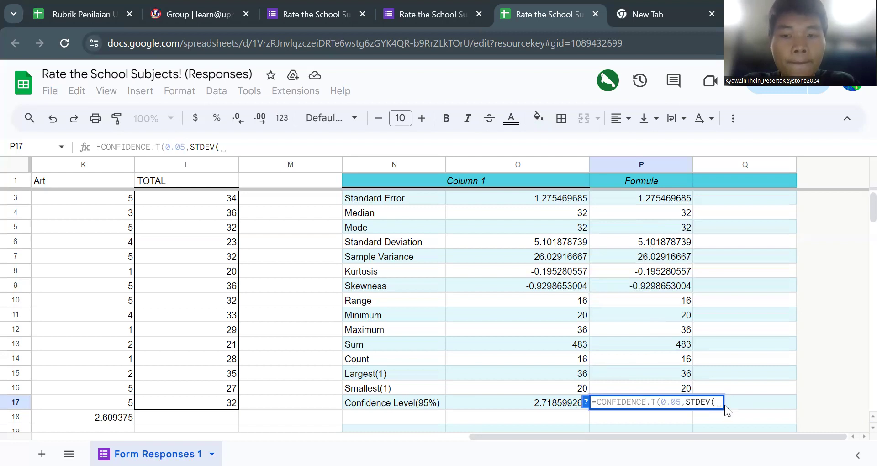
text(data)
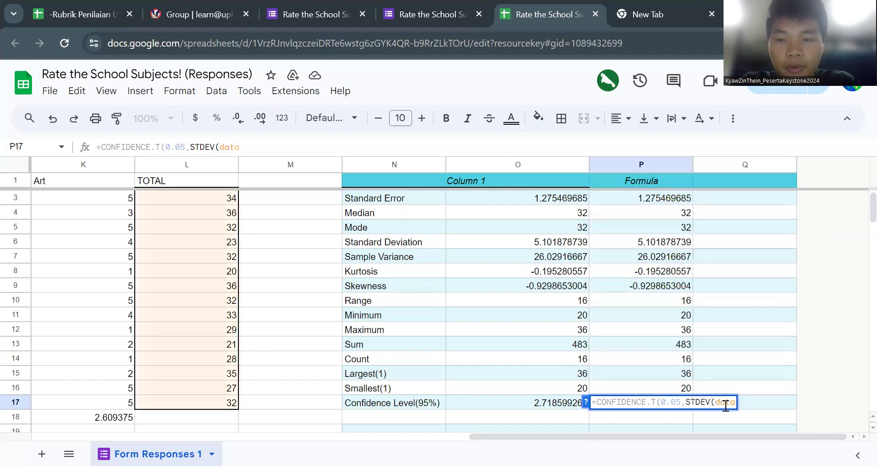
text())
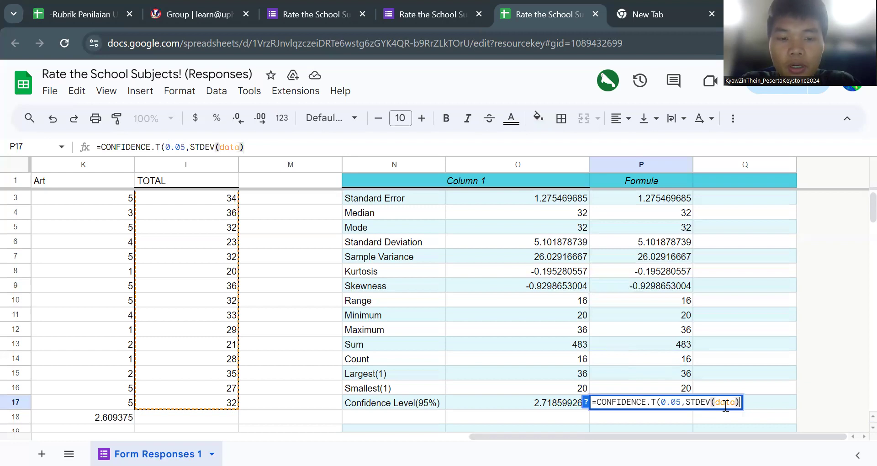
text(,co)
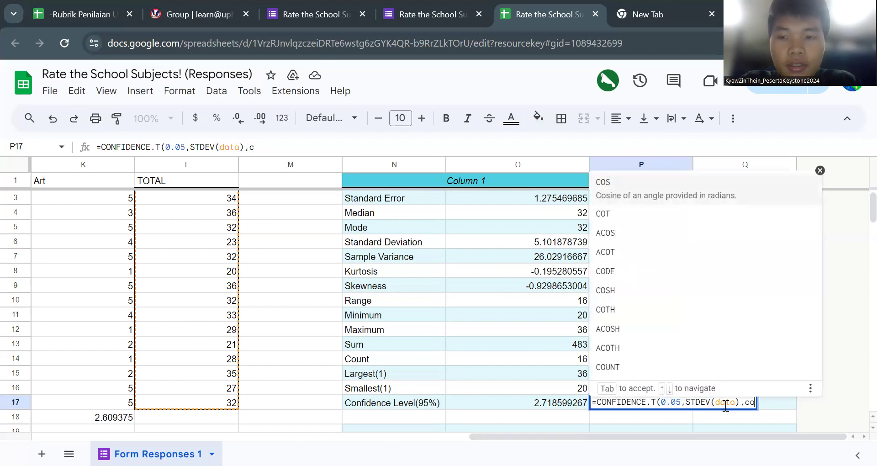
text(unt()
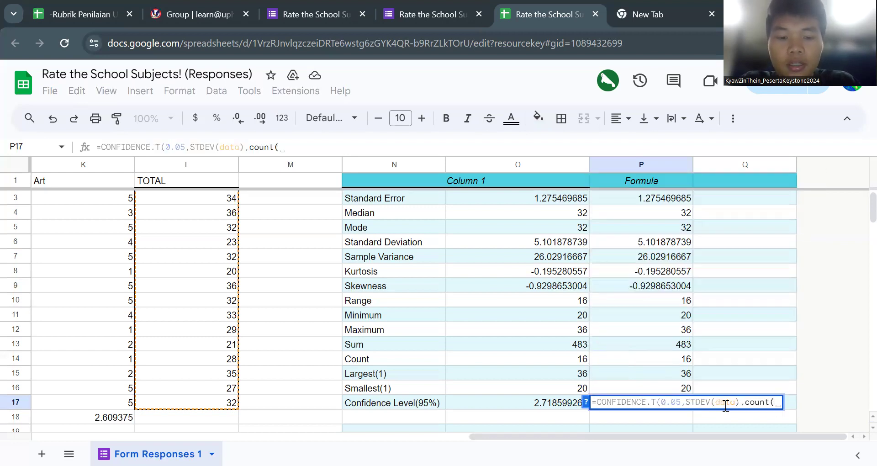
text(data)
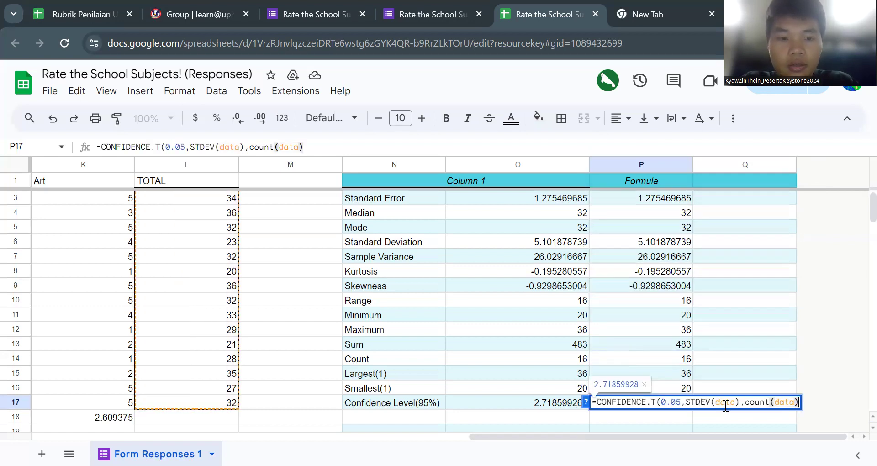
text()))
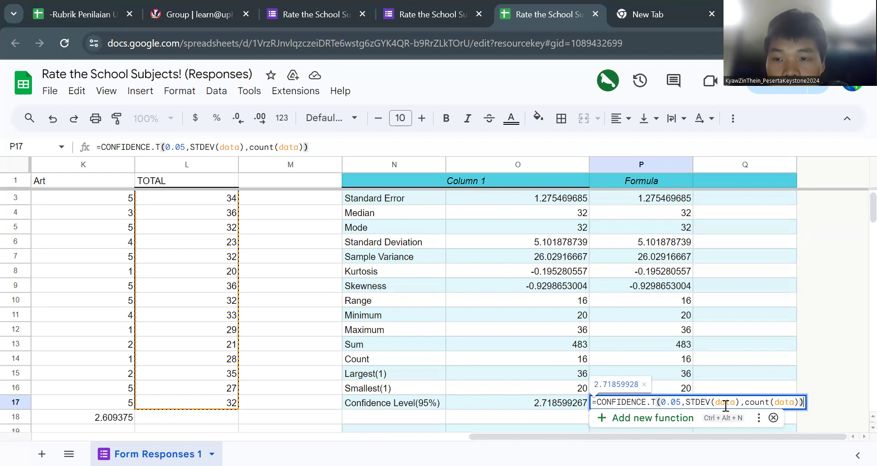
key(Return)
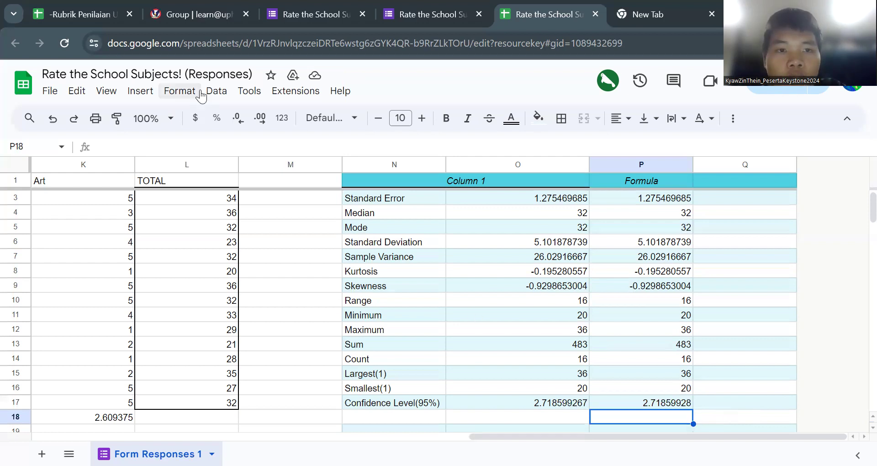
click(216, 92)
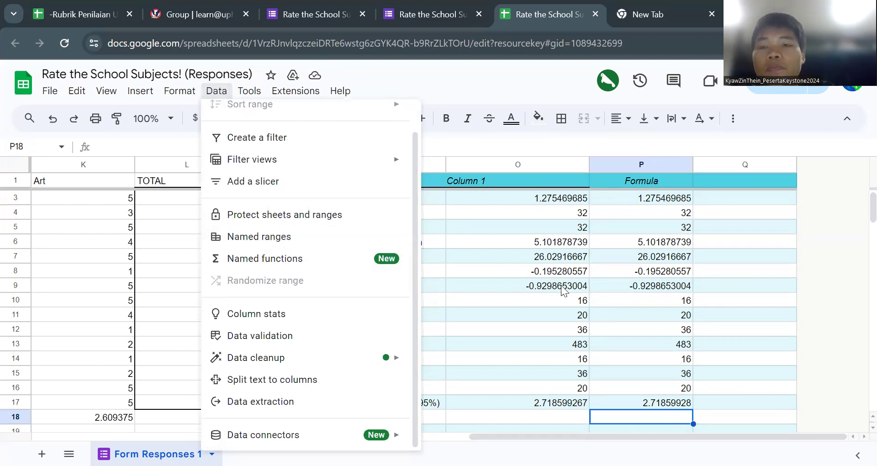
click(507, 292)
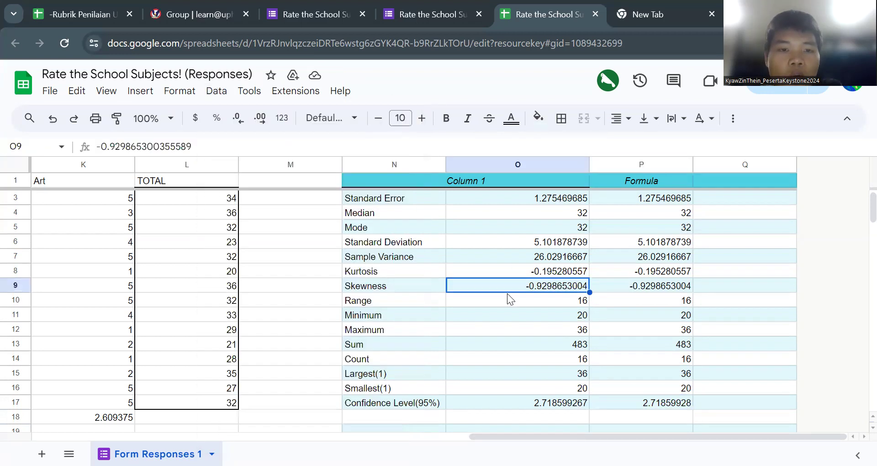